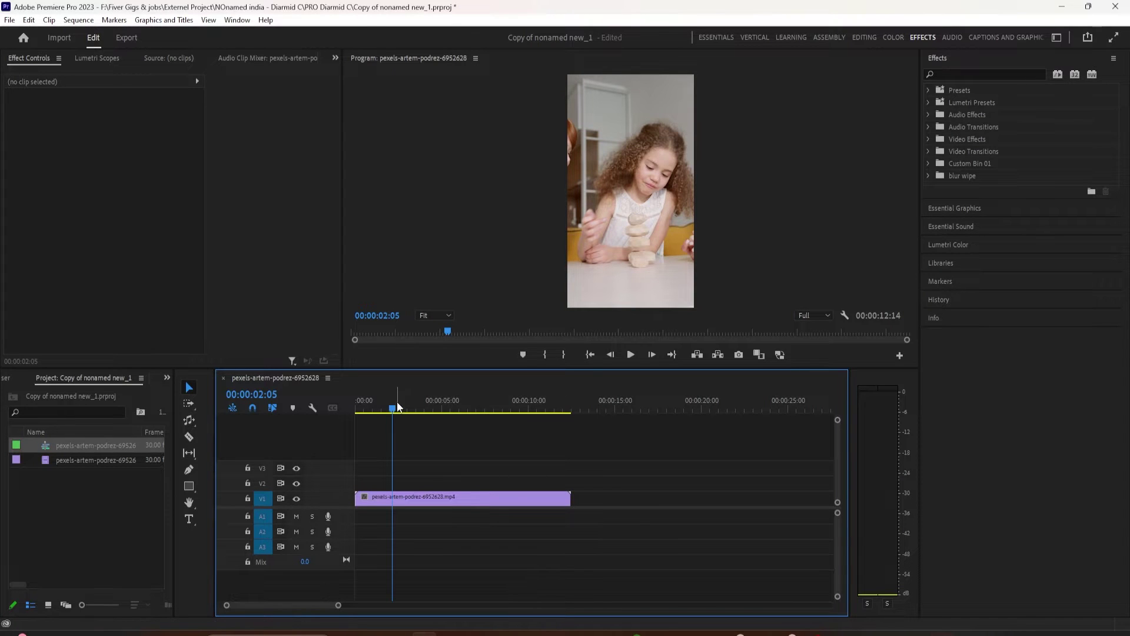
# Step: Preview the clip near the four-second mark, then bring up the File > New submenu from the Project panel
pyautogui.moveTo(498, 421); pyautogui.dragTo(429, 432)
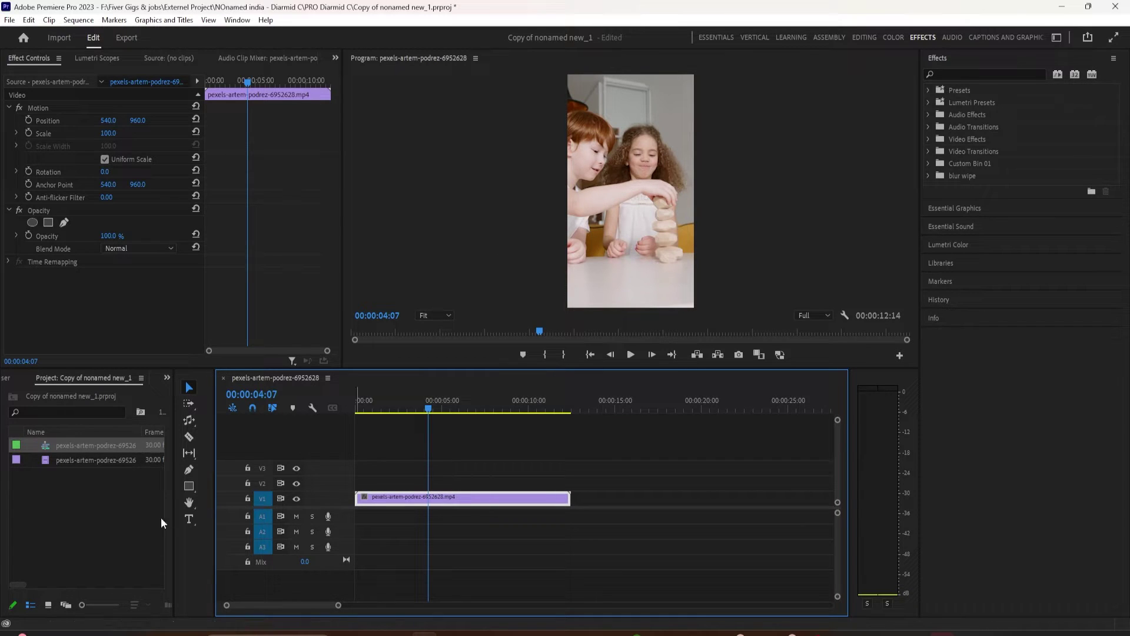
pyautogui.click(106, 511)
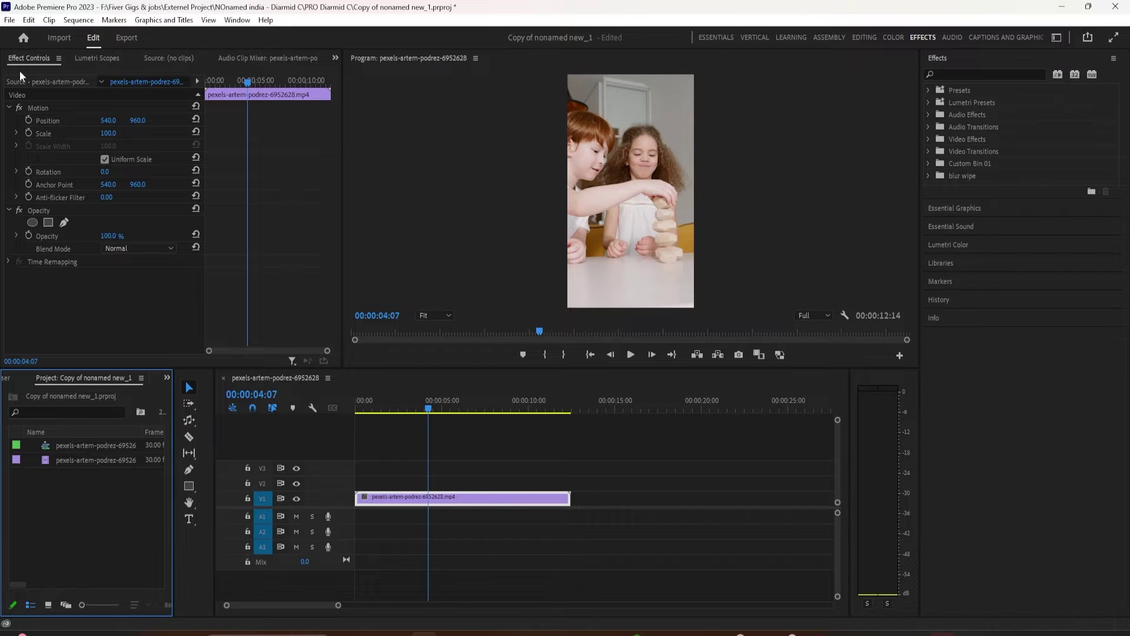
pyautogui.click(9, 19)
# Step: Create a new DSLR 1080p30 sequence named Sequence 100 using the default preset
pyautogui.moveTo(146, 36)
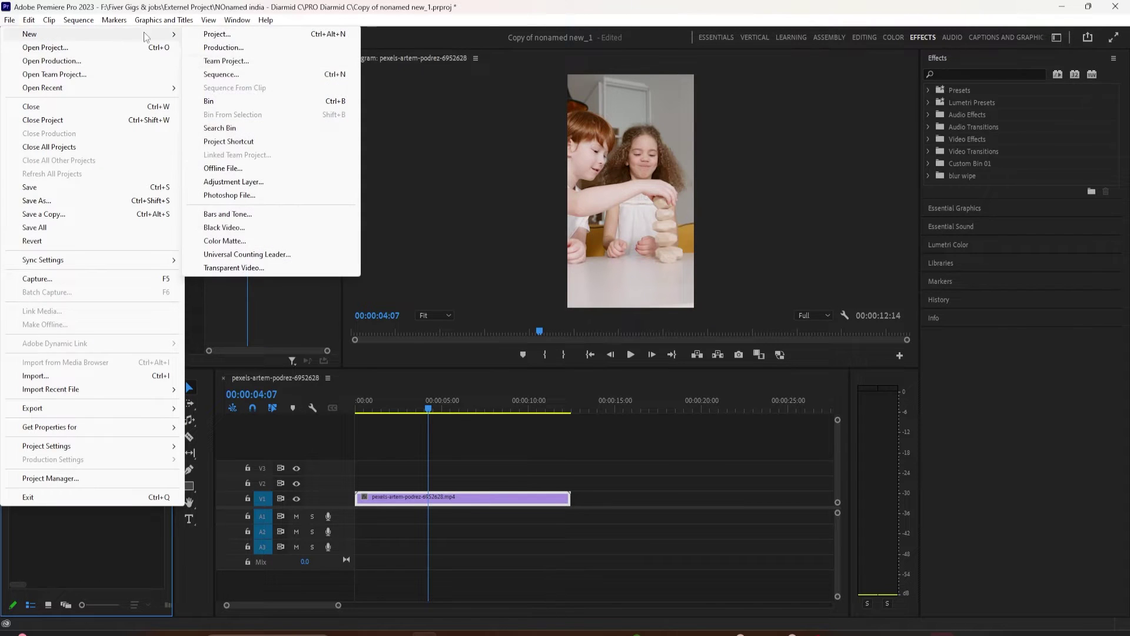
pyautogui.click(222, 74)
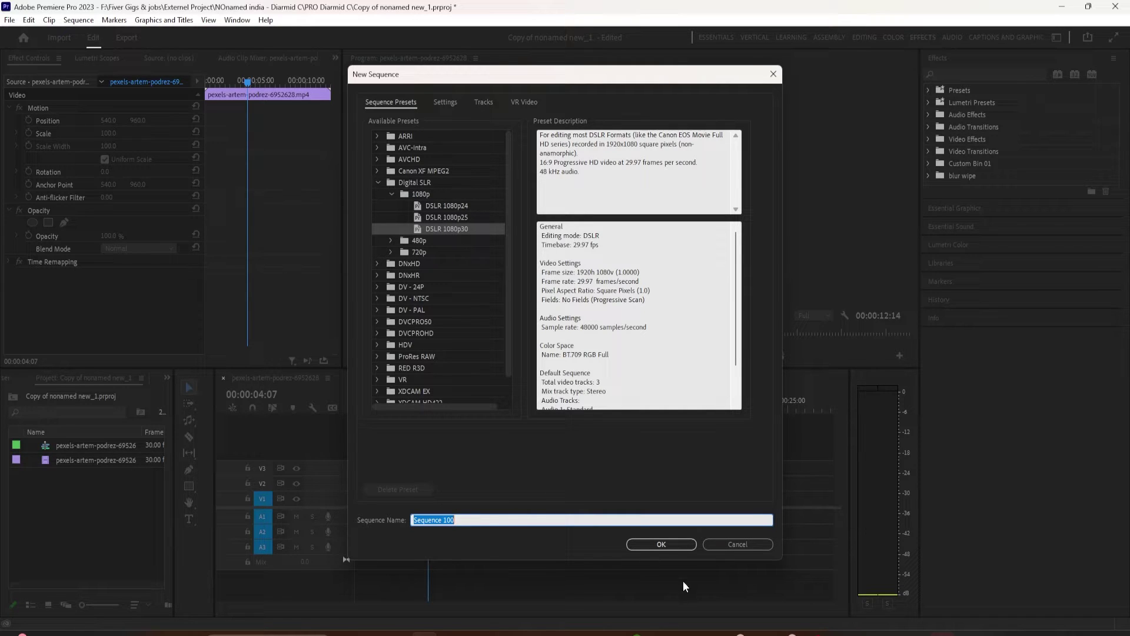
pyautogui.click(661, 544)
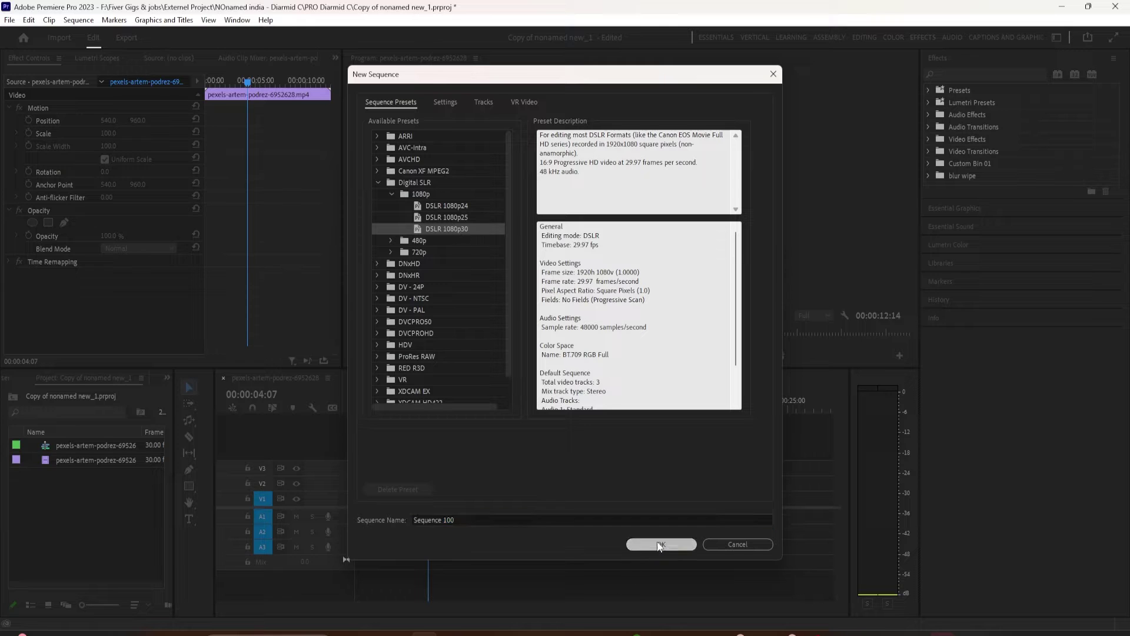
# Step: Place the vertical clip on V3 at the start of the empty sequence
pyautogui.moveTo(356, 410); pyautogui.dragTo(406, 410)
pyautogui.moveTo(83, 474); pyautogui.dragTo(360, 468)
pyautogui.moveTo(405, 410); pyautogui.dragTo(361, 415)
pyautogui.moveTo(818, 608); pyautogui.dragTo(585, 590)
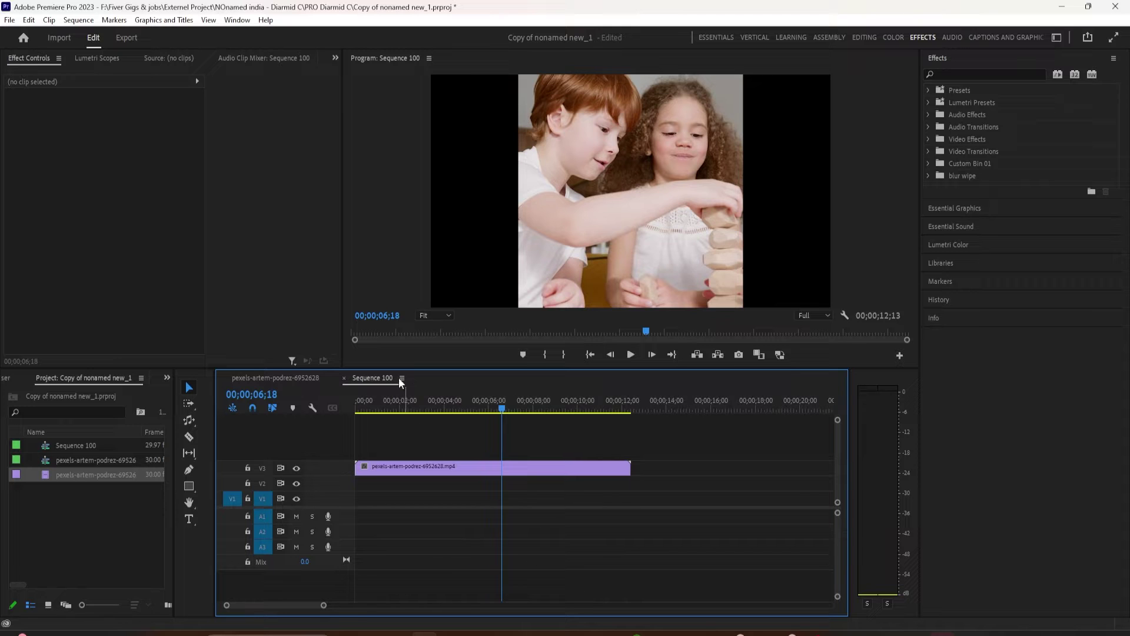
# Step: Scale the clip to 57.6 to fit the frame height and play back to check framing
pyautogui.click(623, 196)
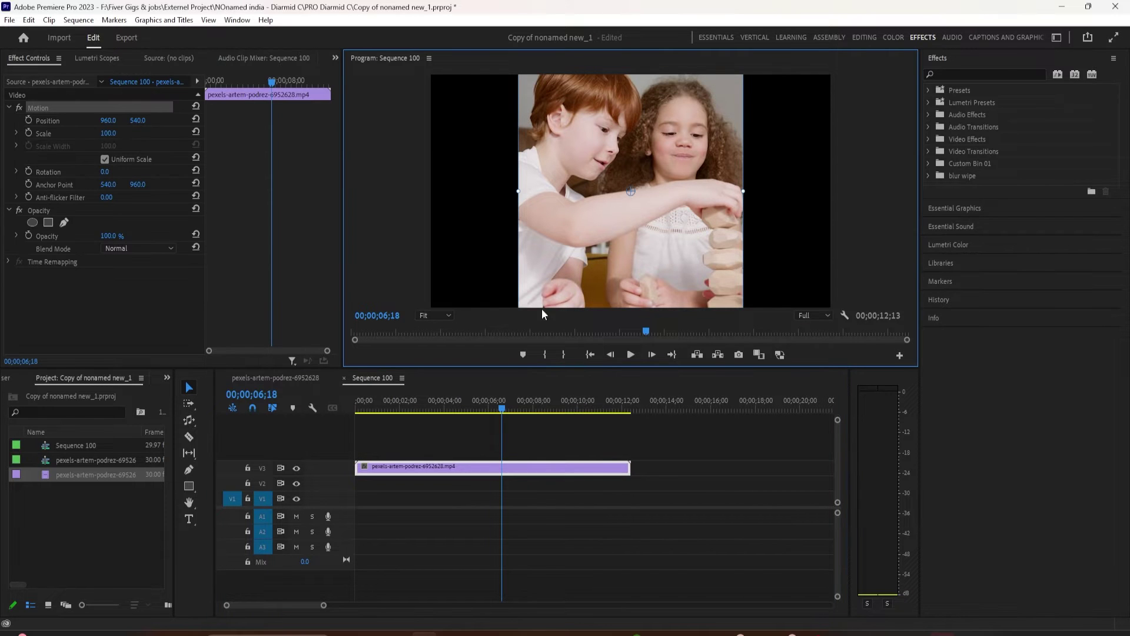
pyautogui.press('space')
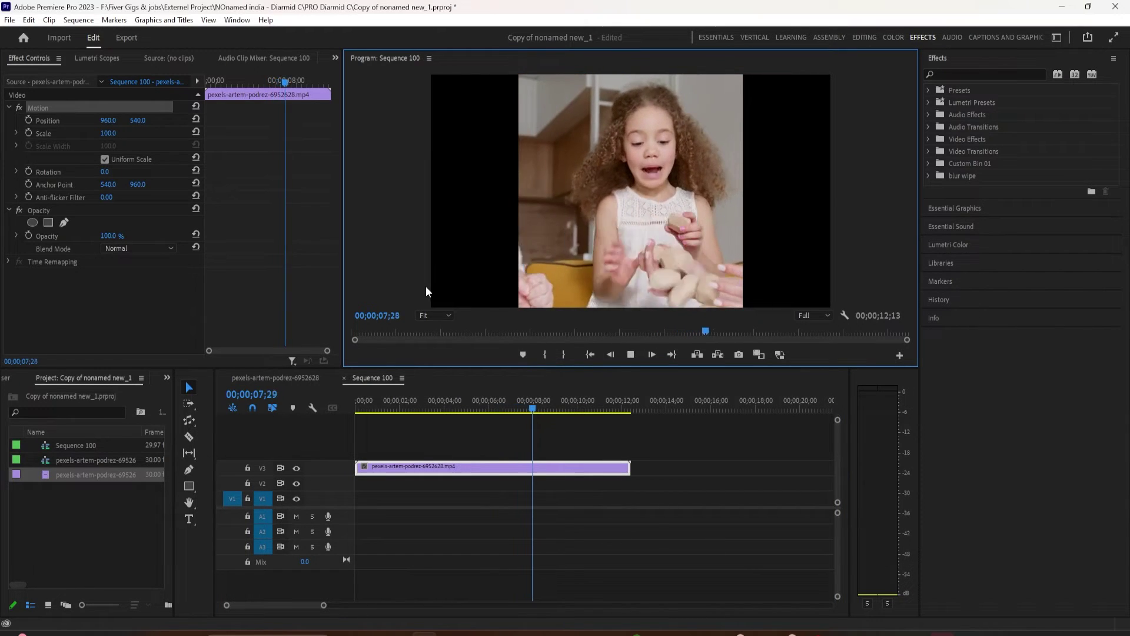
pyautogui.press('space')
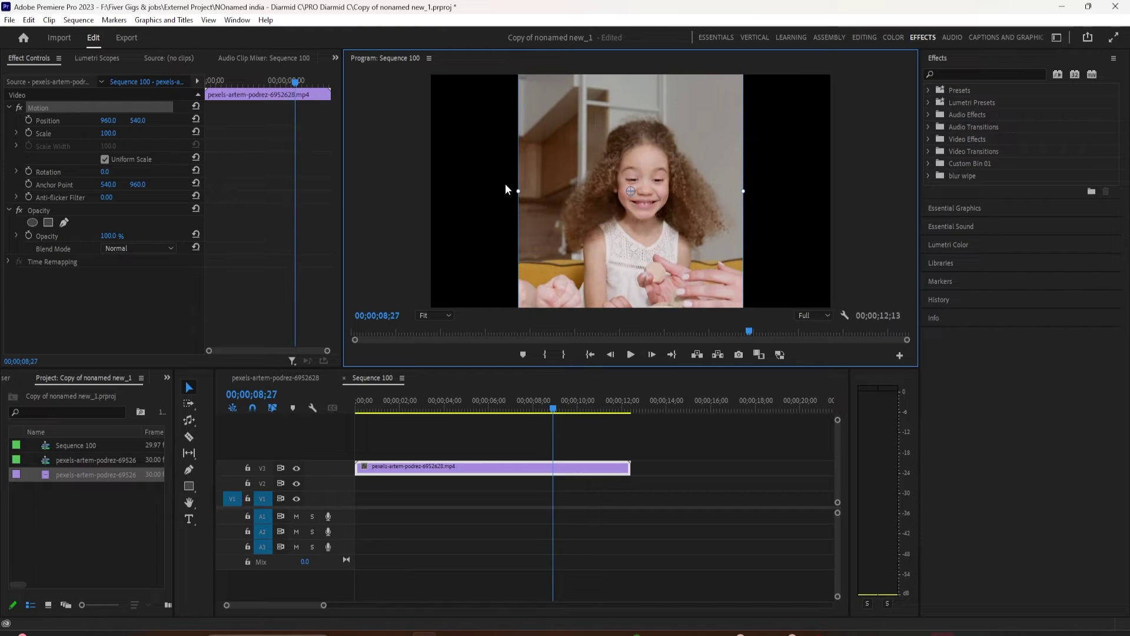
pyautogui.moveTo(521, 192); pyautogui.dragTo(565, 202)
pyautogui.press('space')
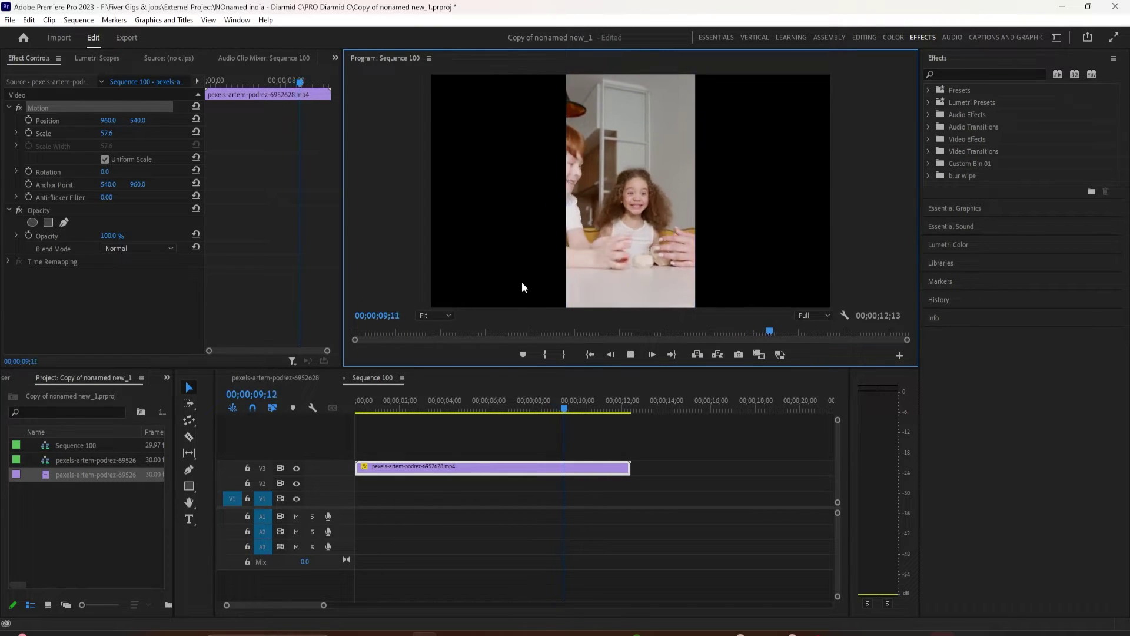
pyautogui.click(462, 408)
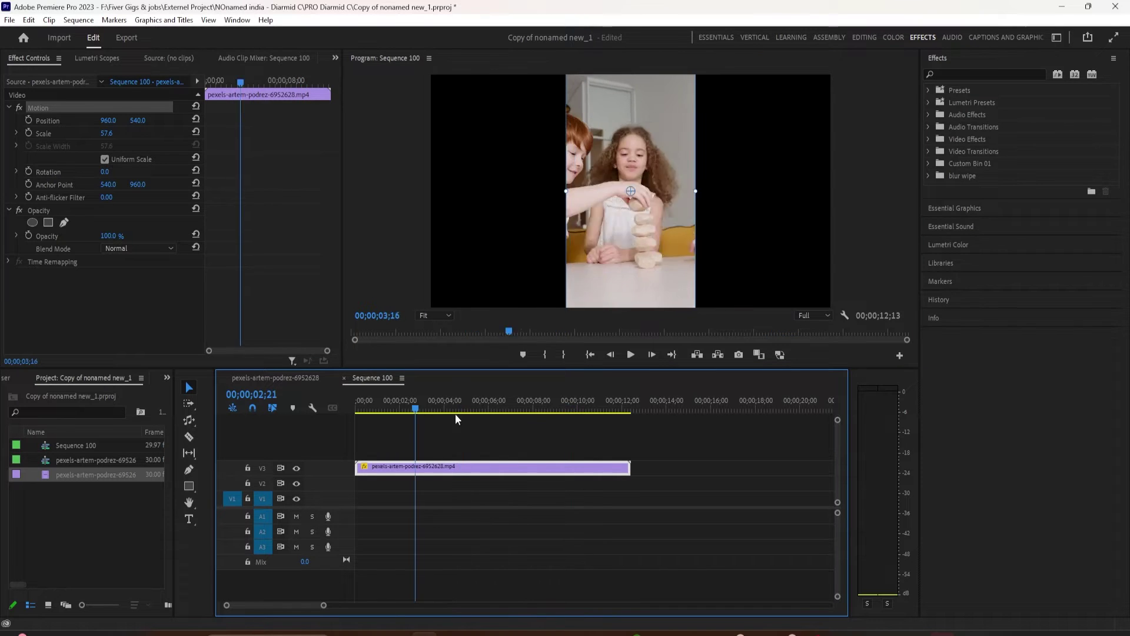
pyautogui.moveTo(448, 407)
pyautogui.mouseDown()
pyautogui.moveTo(417, 408)
pyautogui.moveTo(462, 408)
pyautogui.mouseUp()
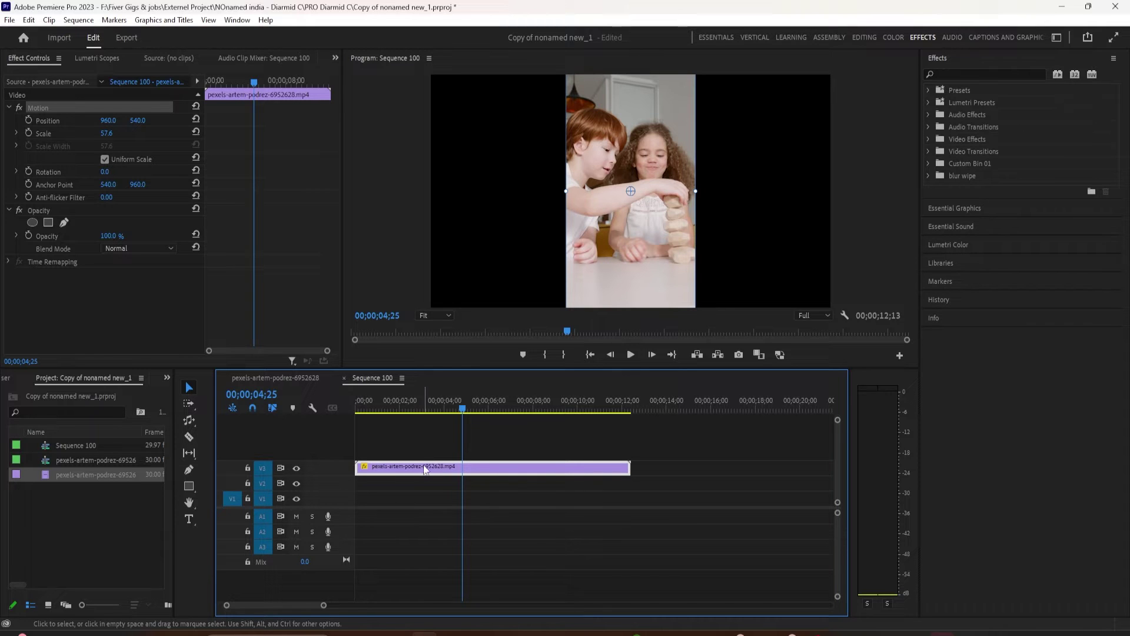
pyautogui.moveTo(465, 405); pyautogui.dragTo(422, 426)
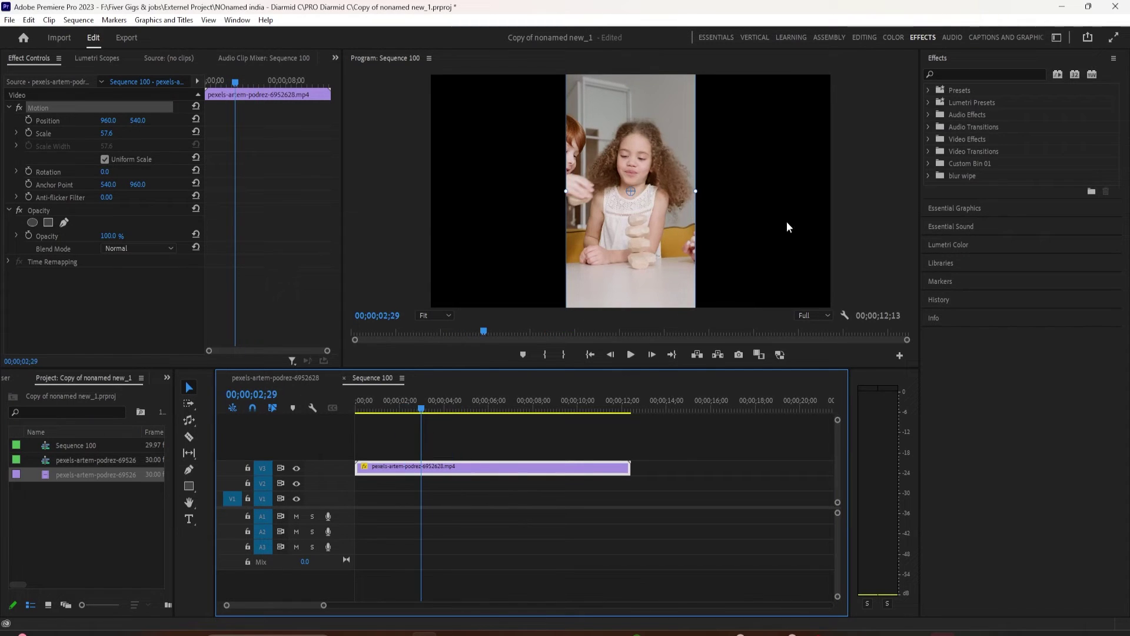
pyautogui.click(103, 133)
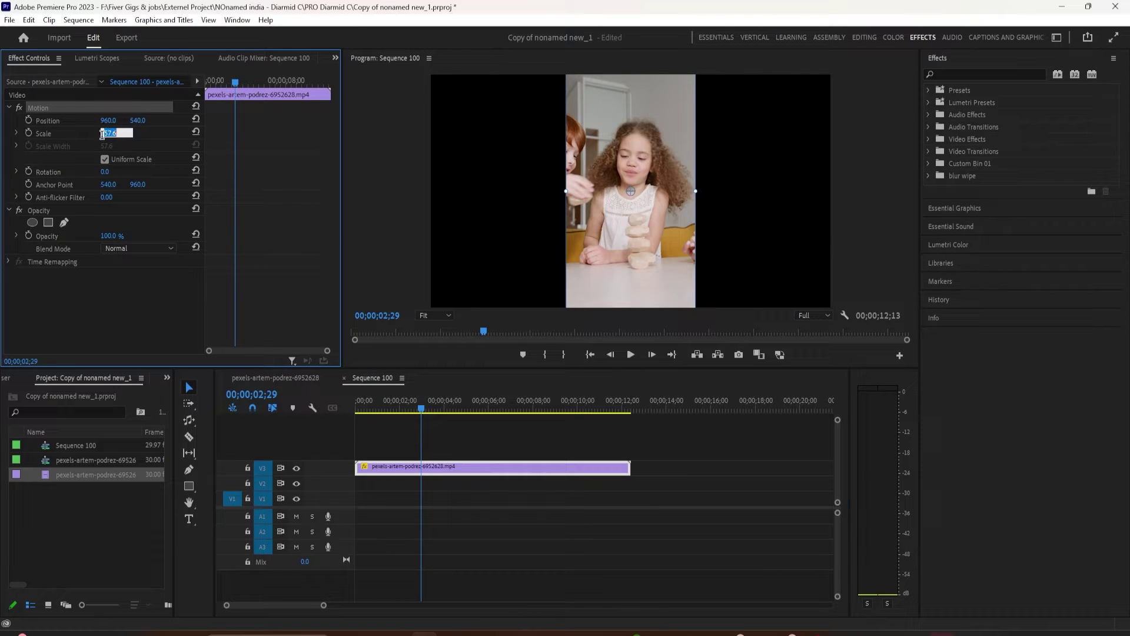
pyautogui.write('193.6')
pyautogui.press('Return')
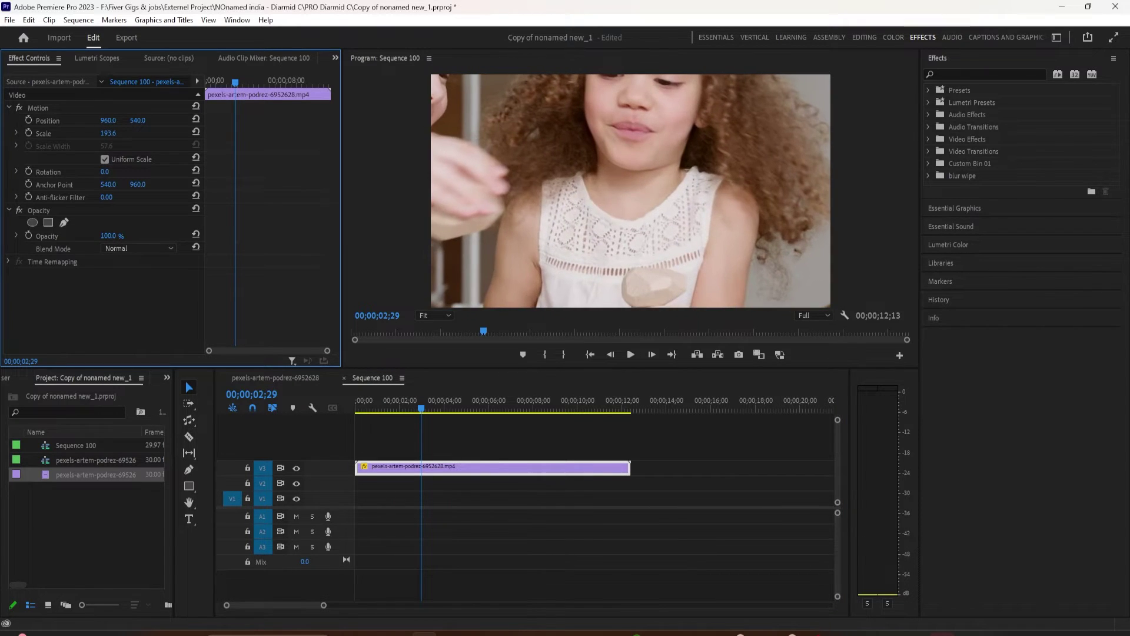
pyautogui.press('space')
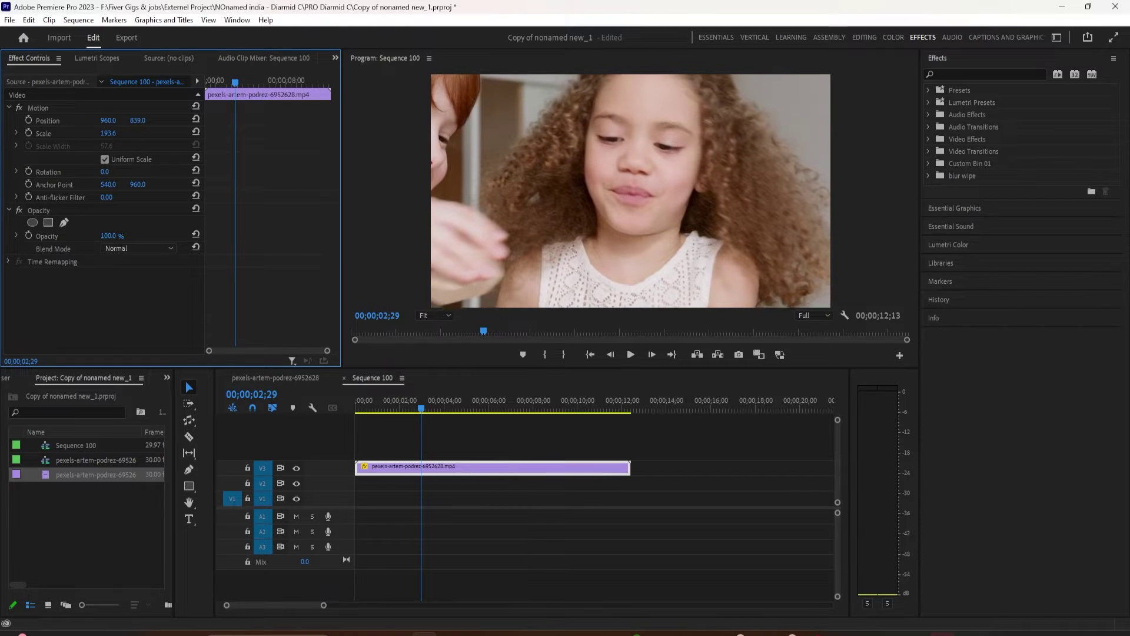
pyautogui.moveTo(131, 122); pyautogui.dragTo(132, 133)
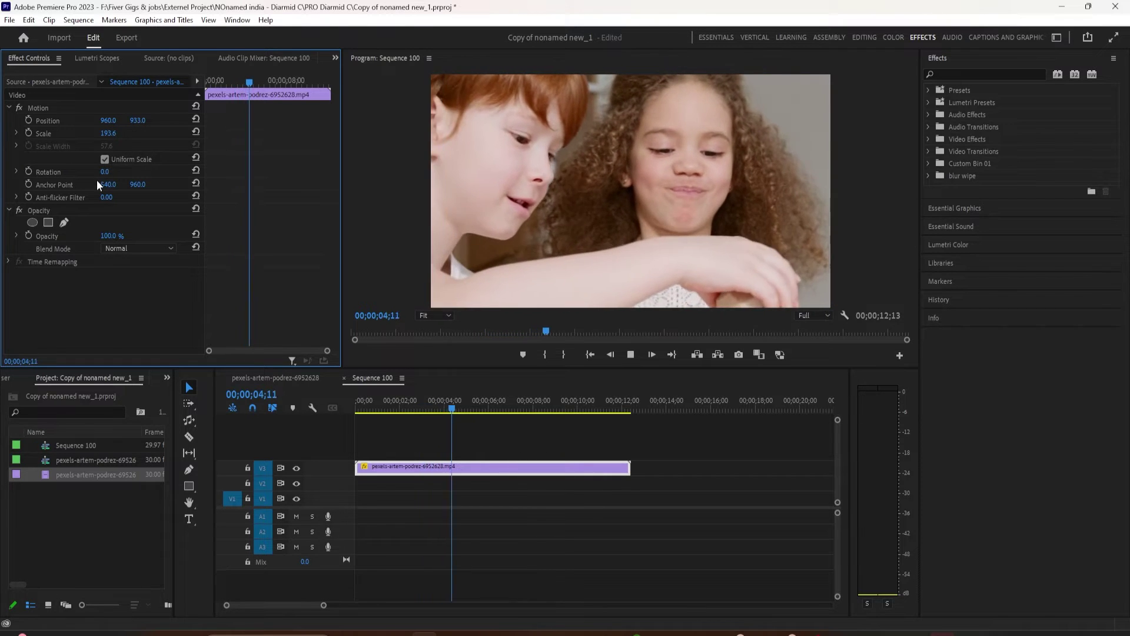
pyautogui.press('space')
pyautogui.press('space')
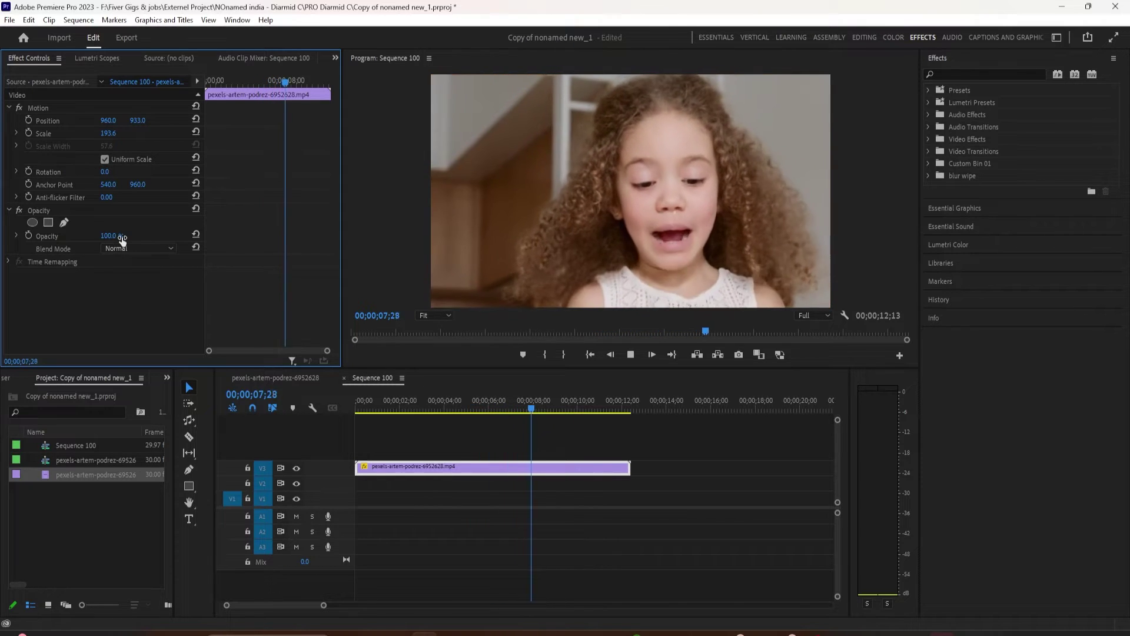
pyautogui.press('space')
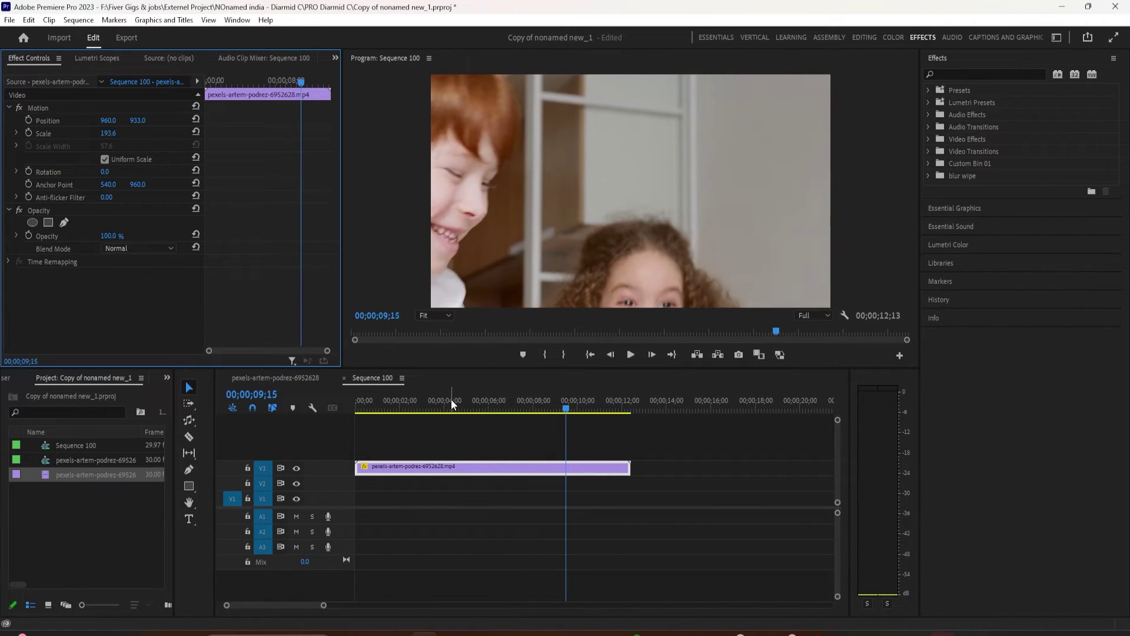
pyautogui.hotkey('ctrl', 'z')
pyautogui.hotkey('ctrl', 'z')
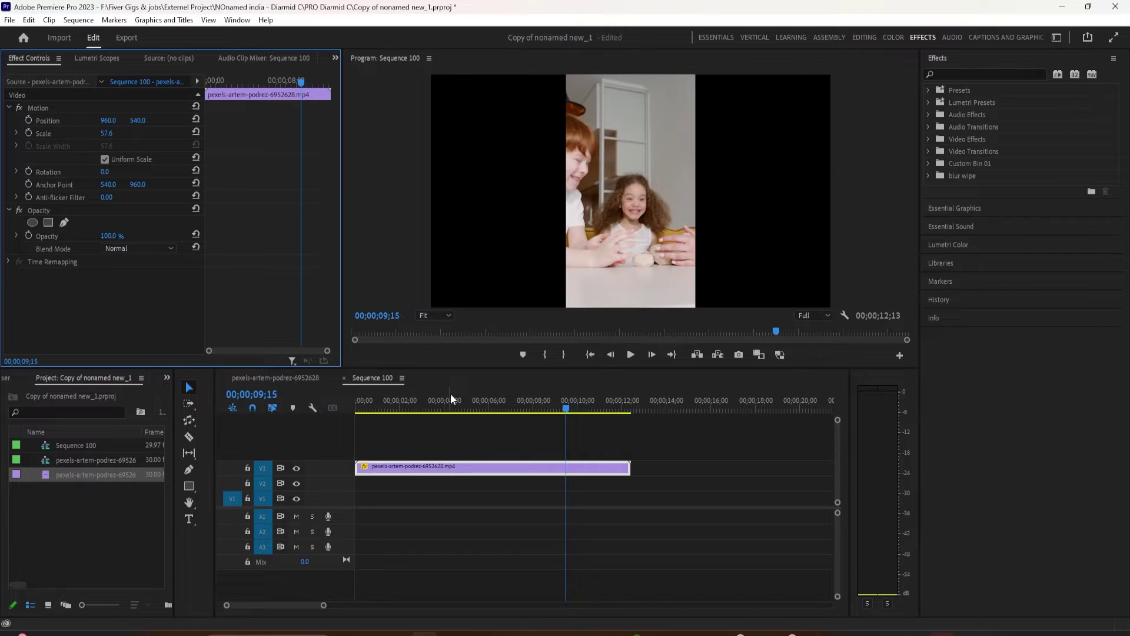
pyautogui.click(677, 196)
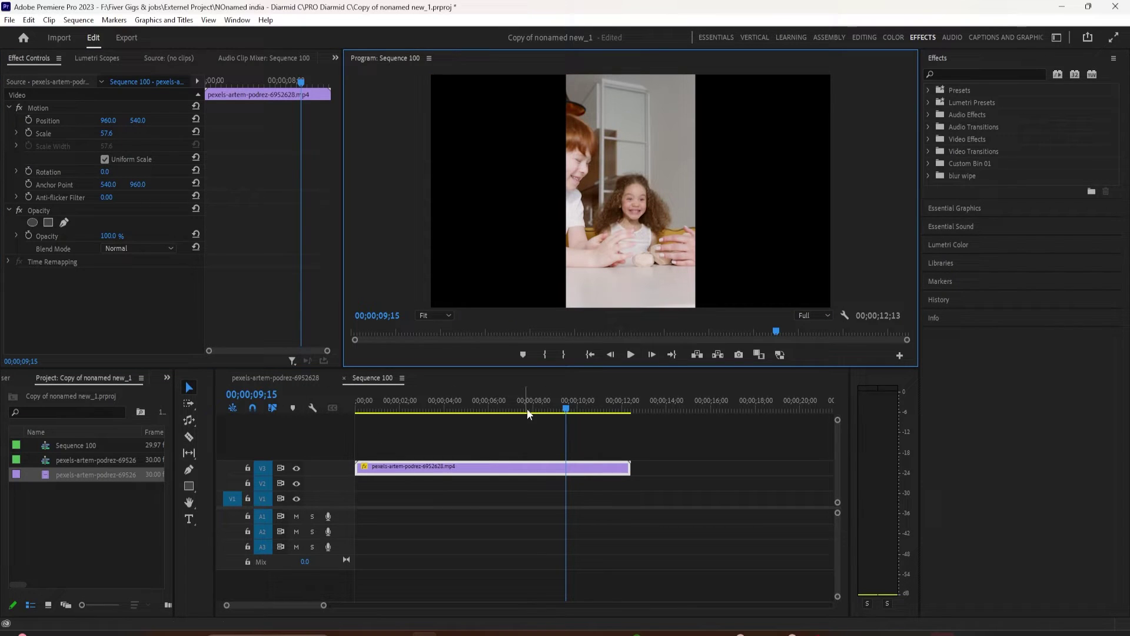
pyautogui.click(462, 410)
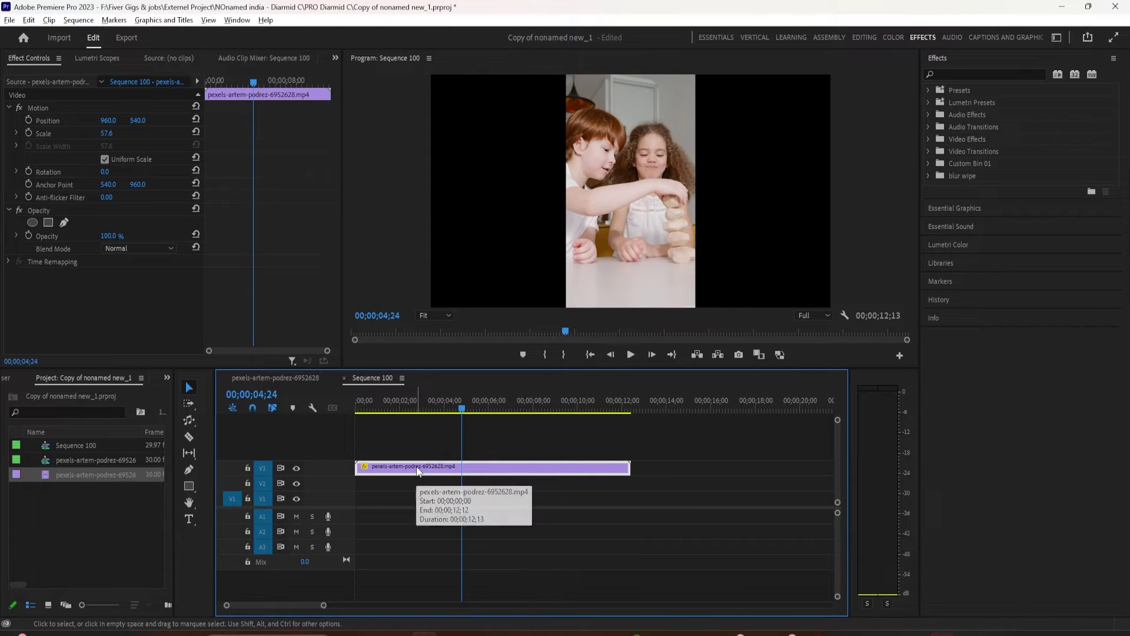
# Step: Duplicate the vertical clip onto V2 and select the lower copy
pyautogui.moveTo(462, 406); pyautogui.dragTo(420, 420)
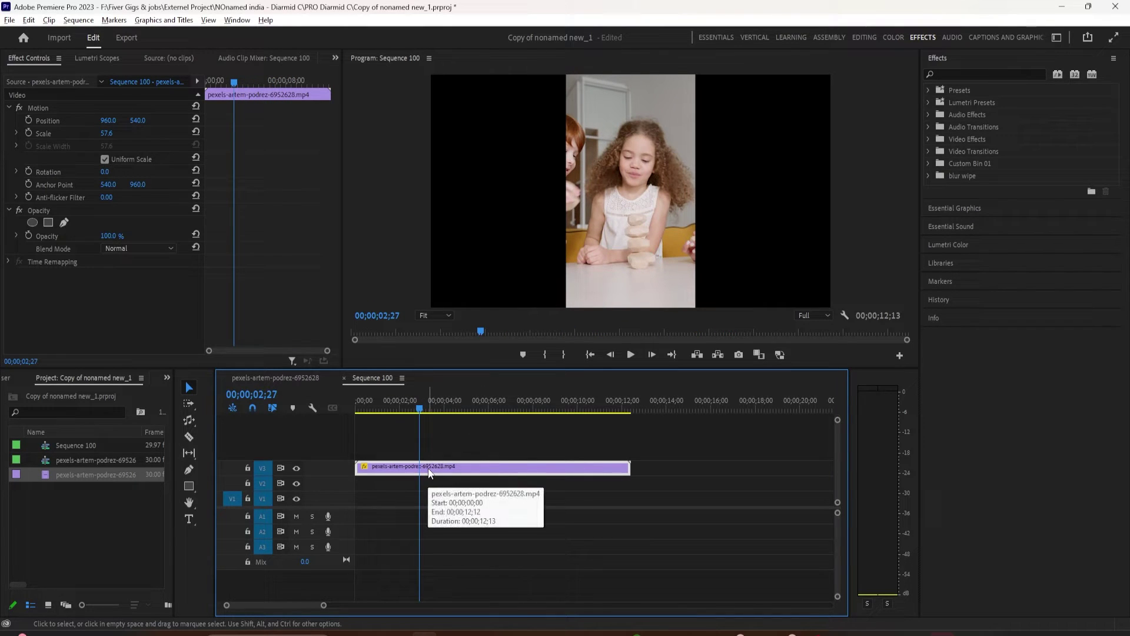
pyautogui.moveTo(428, 471); pyautogui.dragTo(428, 486)
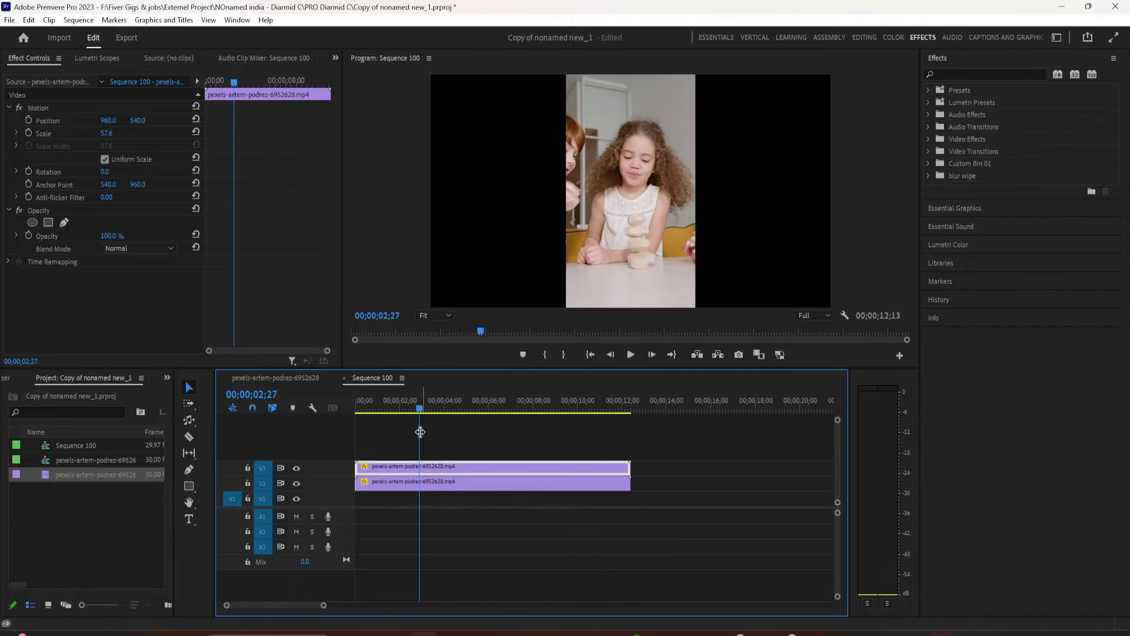
pyautogui.moveTo(422, 415); pyautogui.dragTo(459, 436)
pyautogui.click(442, 481)
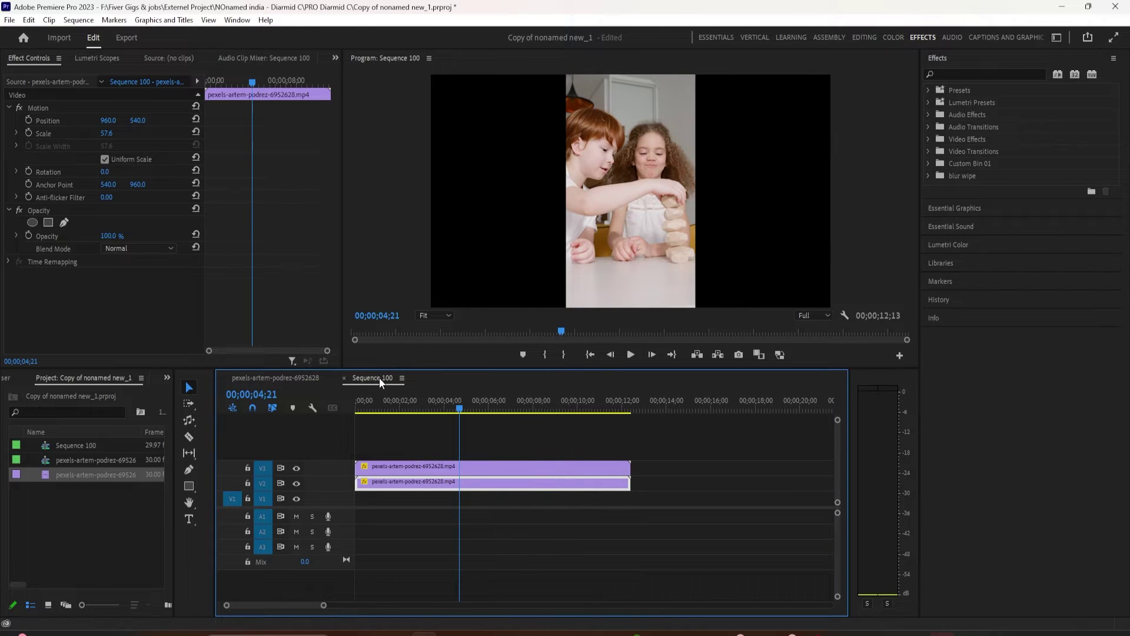
# Step: Enlarge the V2 copy to Scale 181.6 so it fills the side bars
pyautogui.click(430, 409)
pyautogui.moveTo(431, 411); pyautogui.dragTo(449, 408)
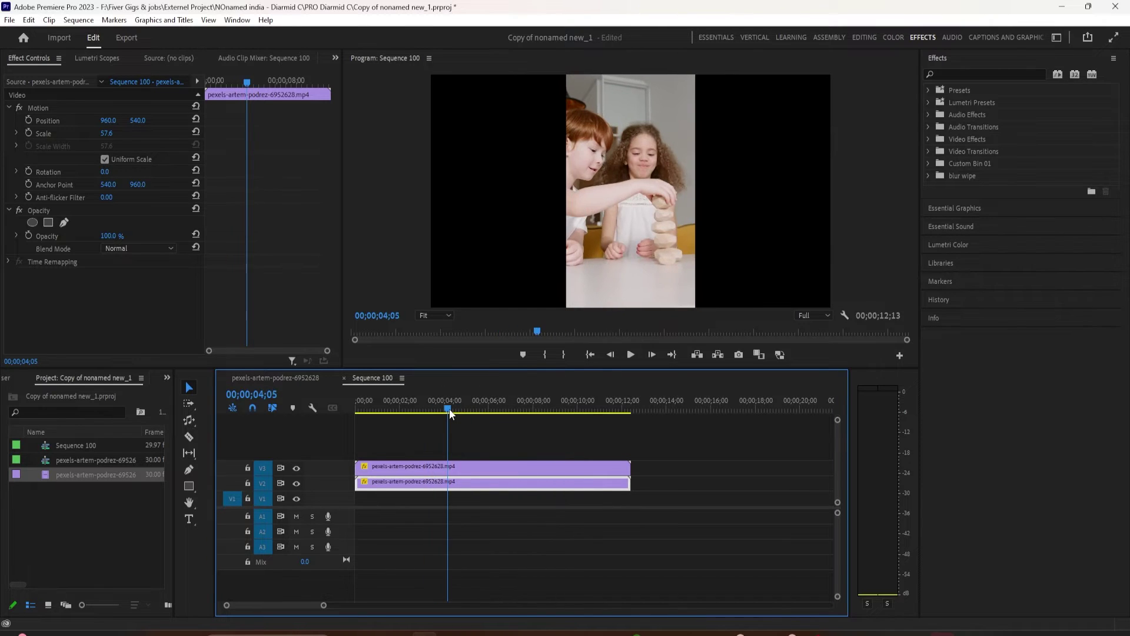
pyautogui.click(942, 72)
pyautogui.moveTo(106, 134); pyautogui.dragTo(117, 134)
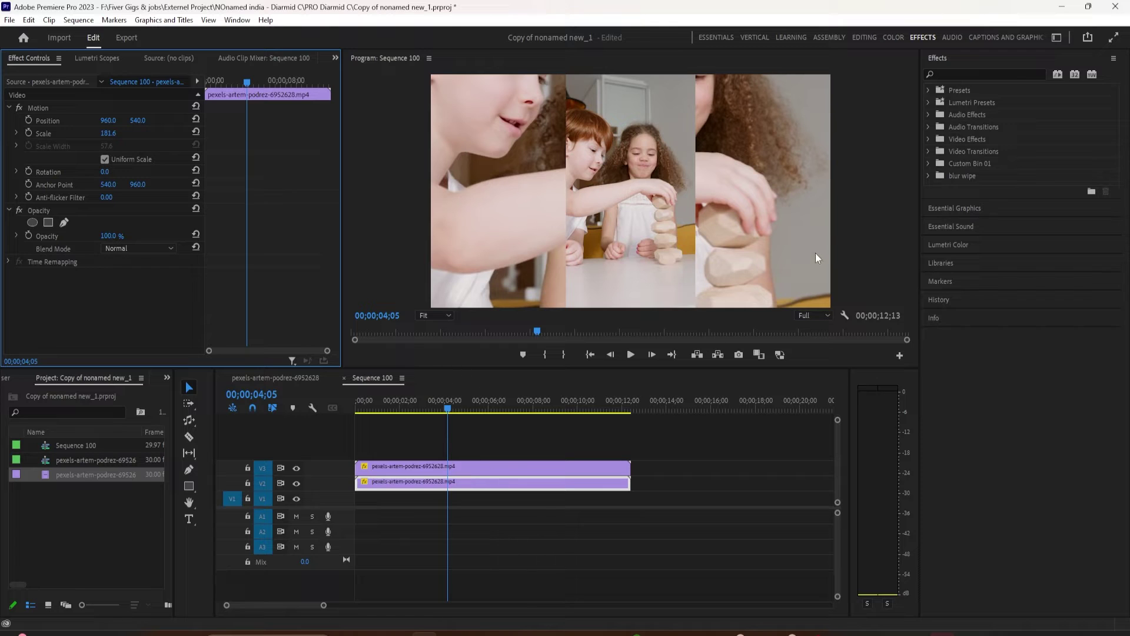
pyautogui.click(956, 75)
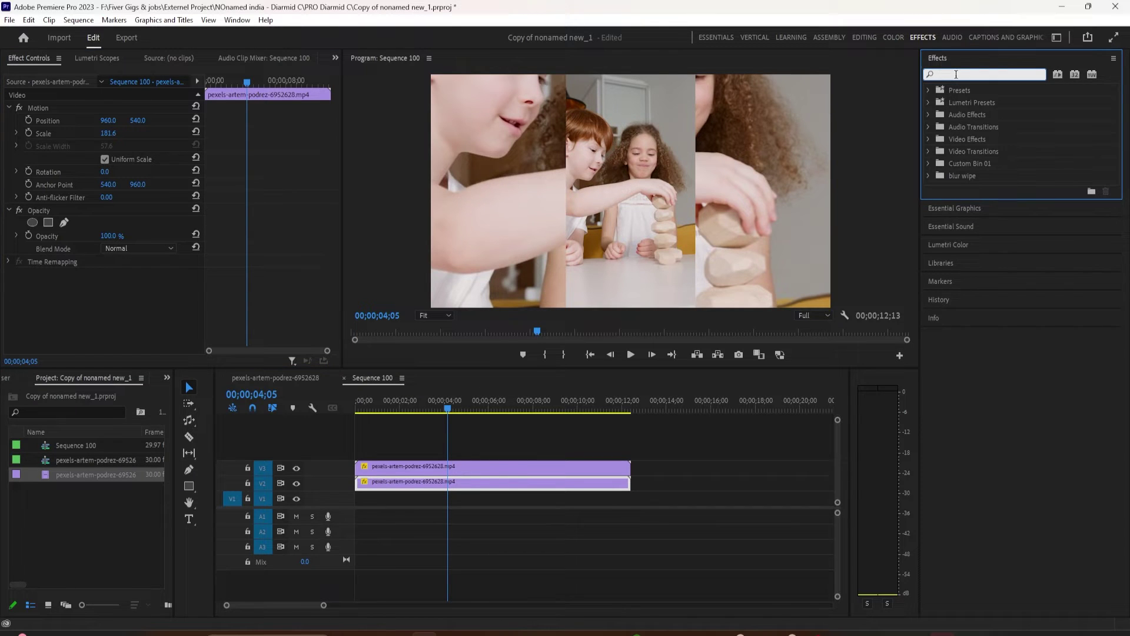
# Step: Search the Effects panel for Lumetri and browse the results
pyautogui.write('lume')
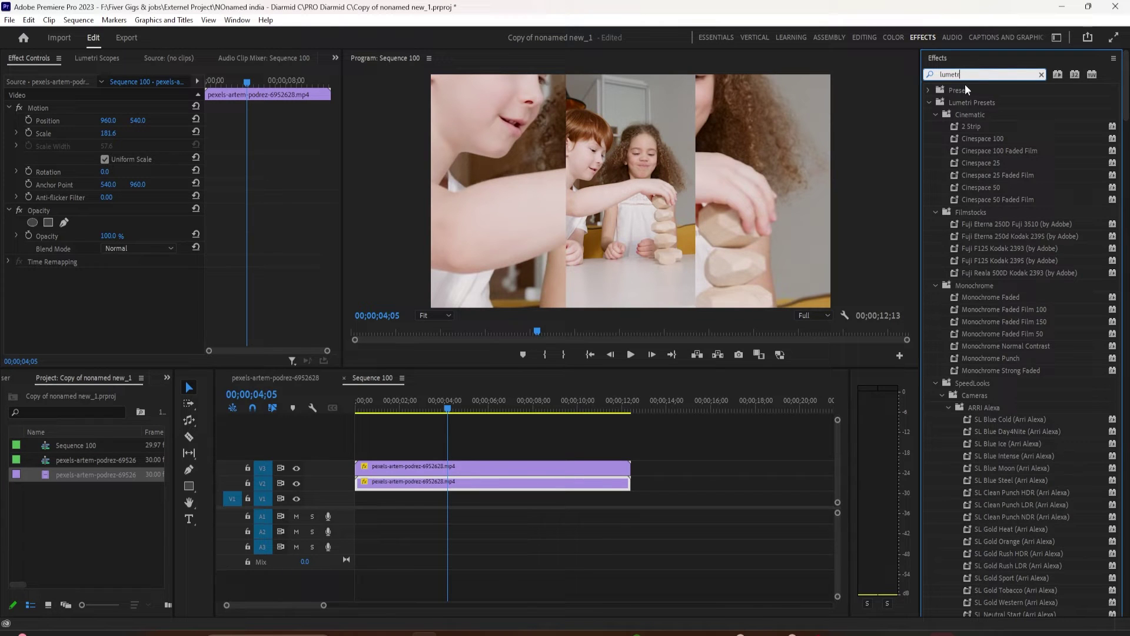
pyautogui.write('trt')
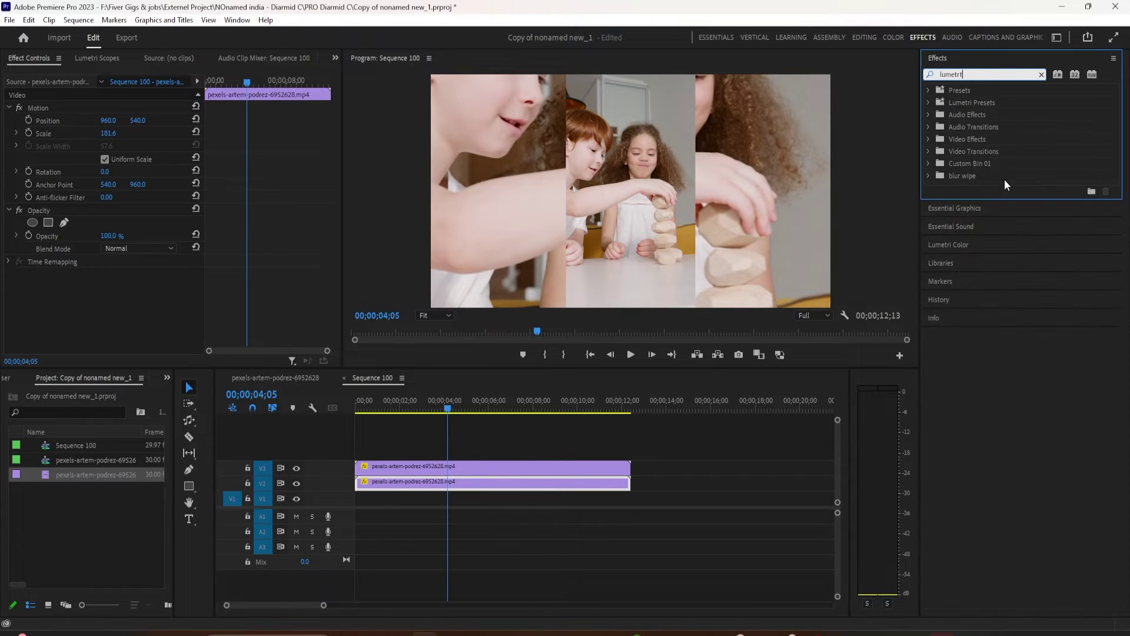
pyautogui.press('BackSpace')
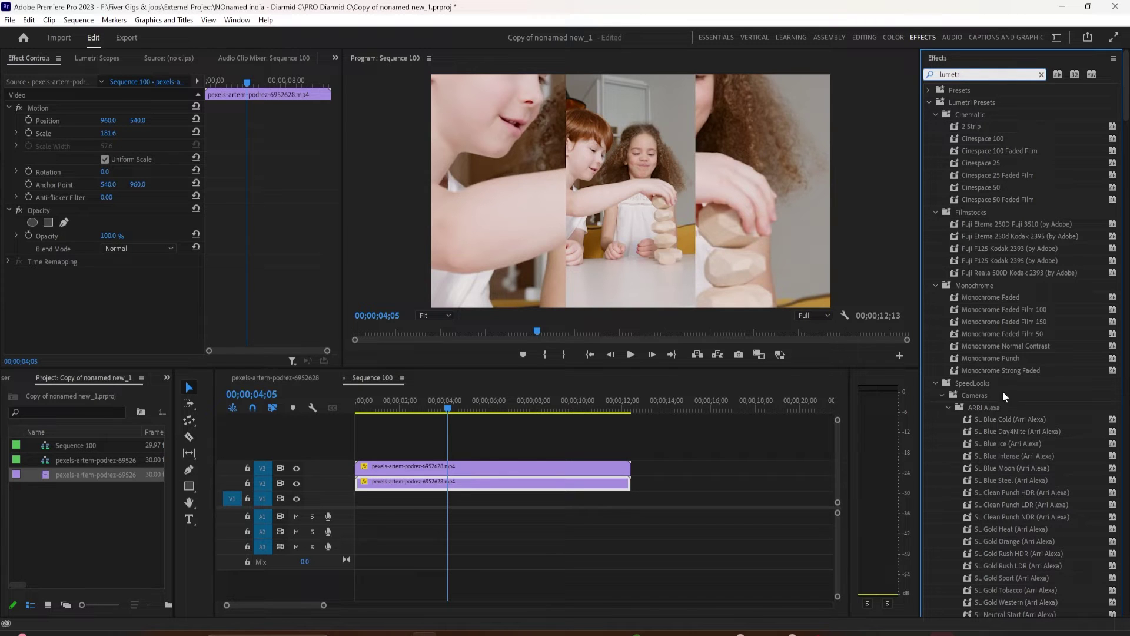
pyautogui.scroll(-5, 1002, 432)
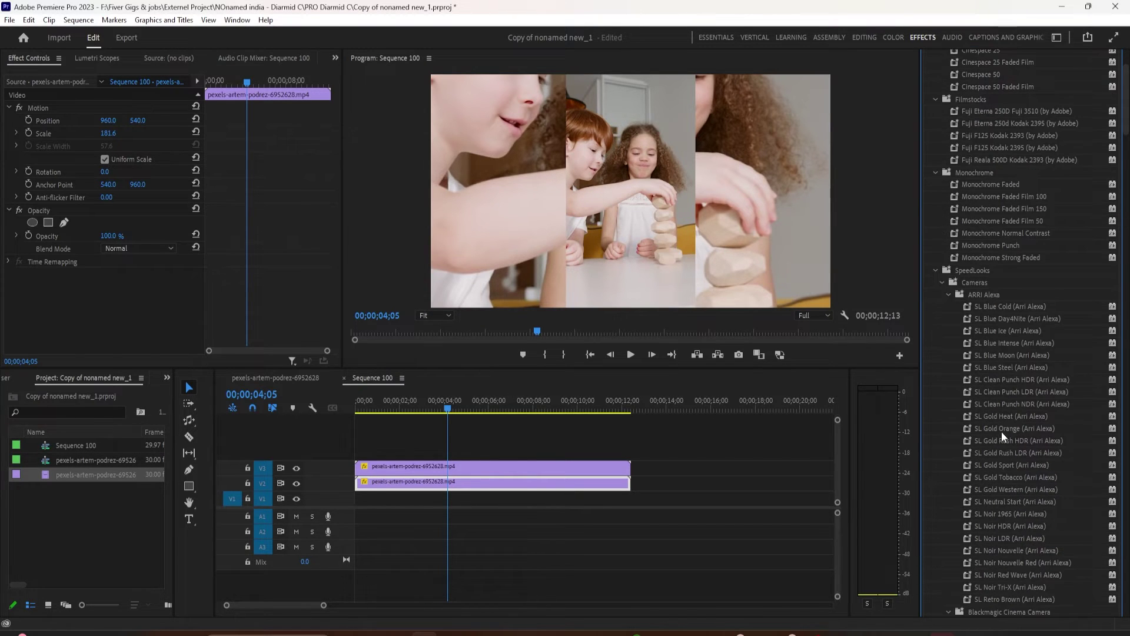
pyautogui.scroll(2, 1001, 429)
pyautogui.scroll(2, 1043, 291)
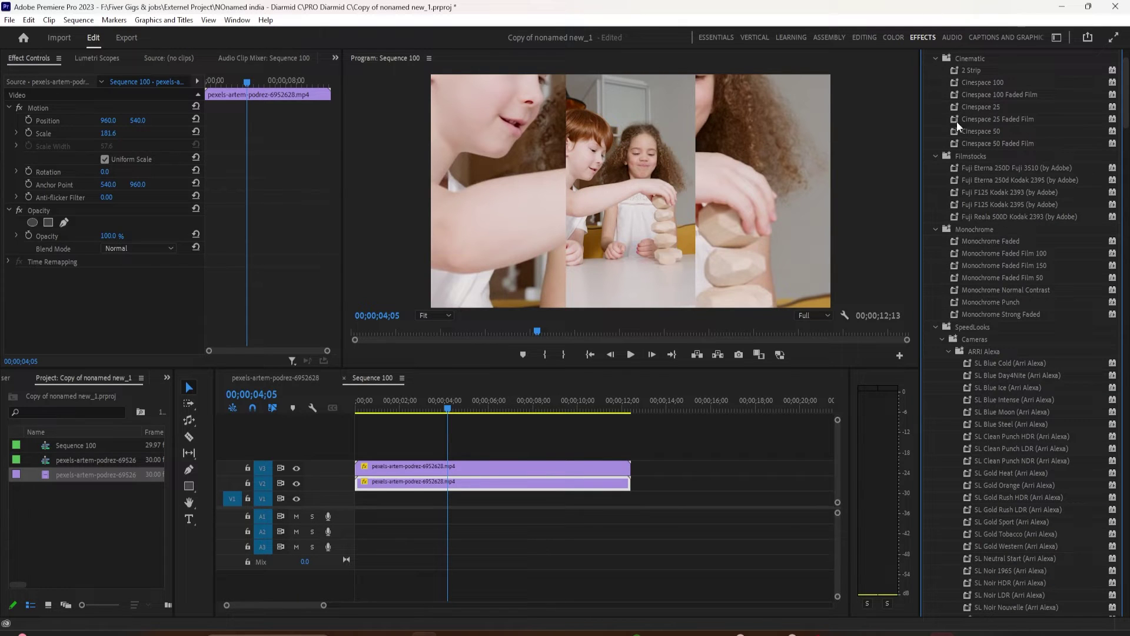
pyautogui.scroll(2, 993, 245)
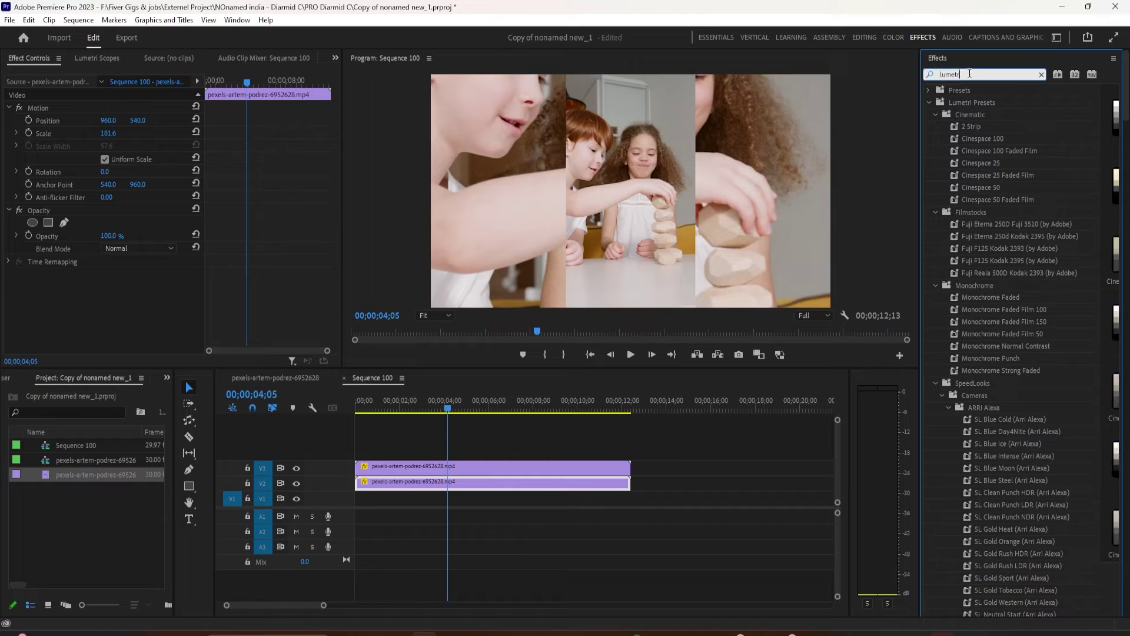
# Step: Find Gaussian Blur with 'gaus' and apply it to the V2 copy, showing its settings
pyautogui.write('c')
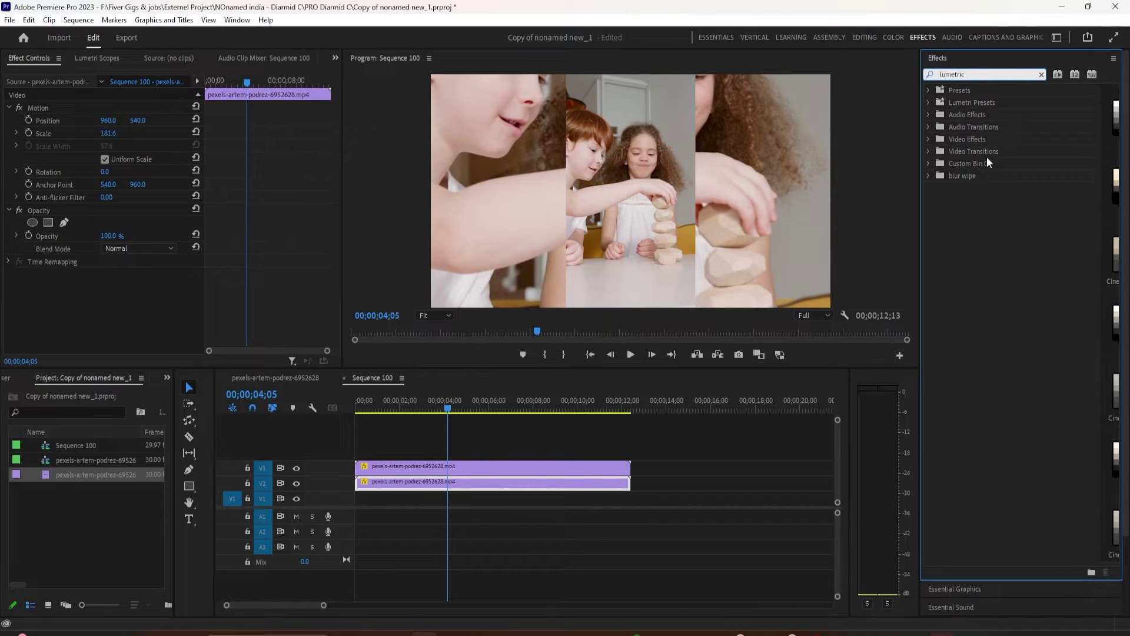
pyautogui.press('BackSpace')
pyautogui.press('BackSpace')
pyautogui.press('BackSpace')
pyautogui.press('BackSpace')
pyautogui.press('BackSpace')
pyautogui.press('BackSpace')
pyautogui.press('BackSpace')
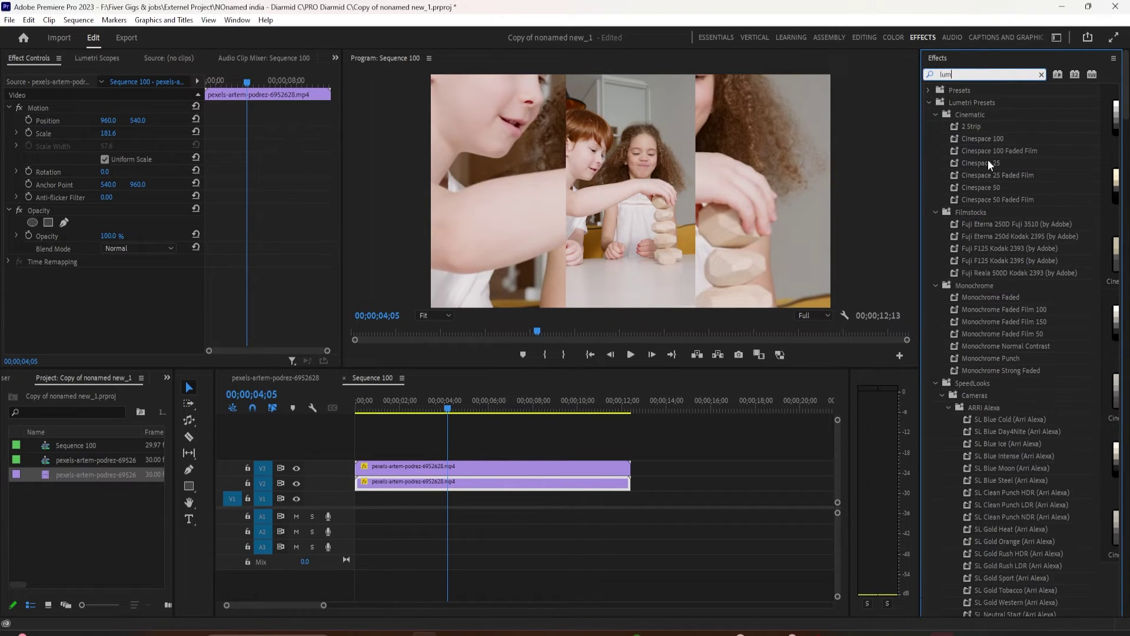
pyautogui.press('BackSpace')
pyautogui.write('gaus')
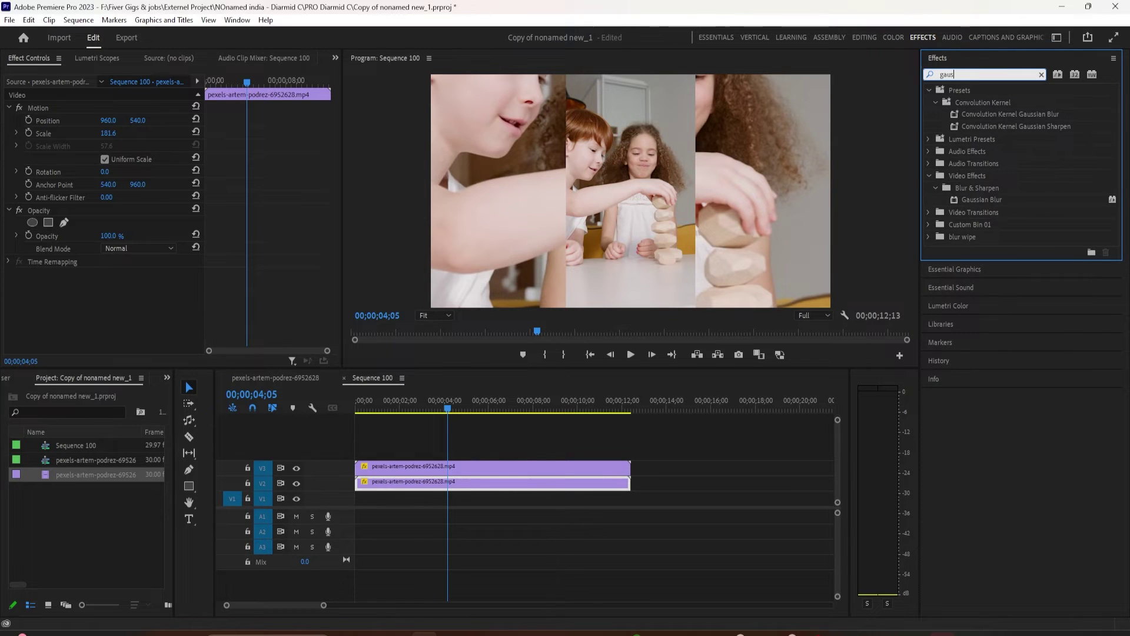
pyautogui.moveTo(982, 199); pyautogui.dragTo(402, 481)
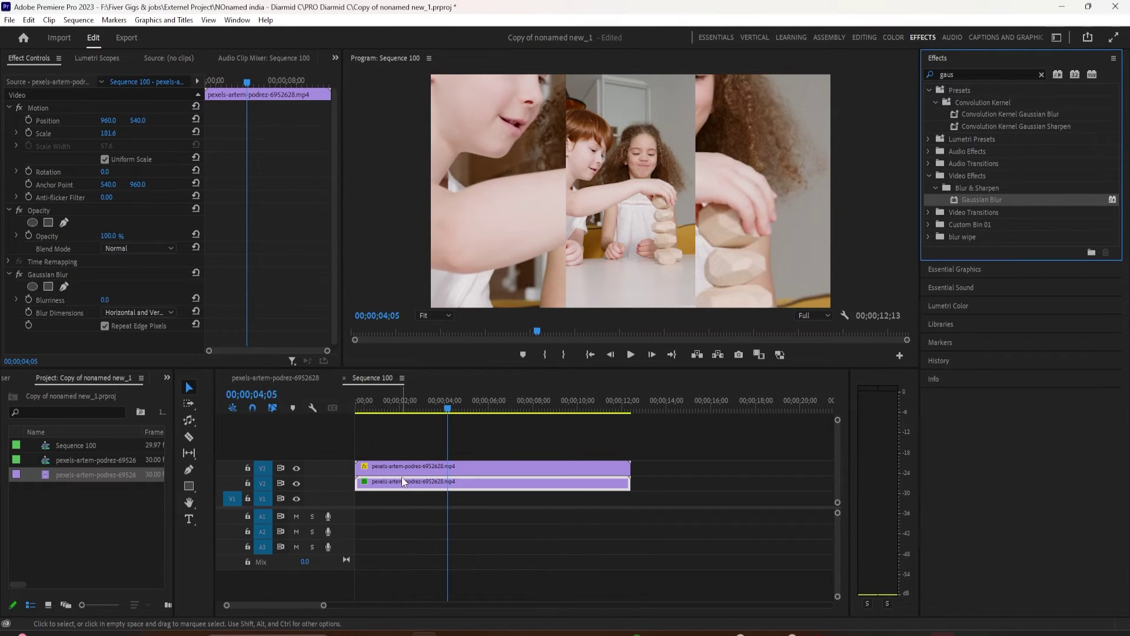
pyautogui.click(20, 276)
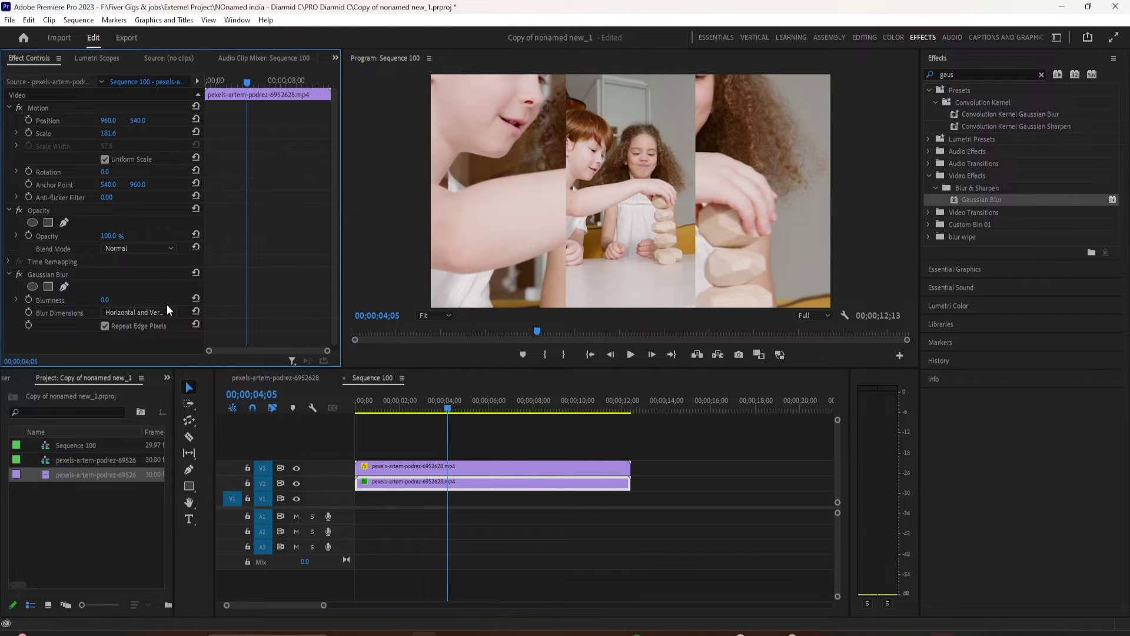
# Step: Set the background copy's Gaussian Blur Blurriness to 57
pyautogui.click(115, 300)
pyautogui.write('57')
pyautogui.click(413, 469)
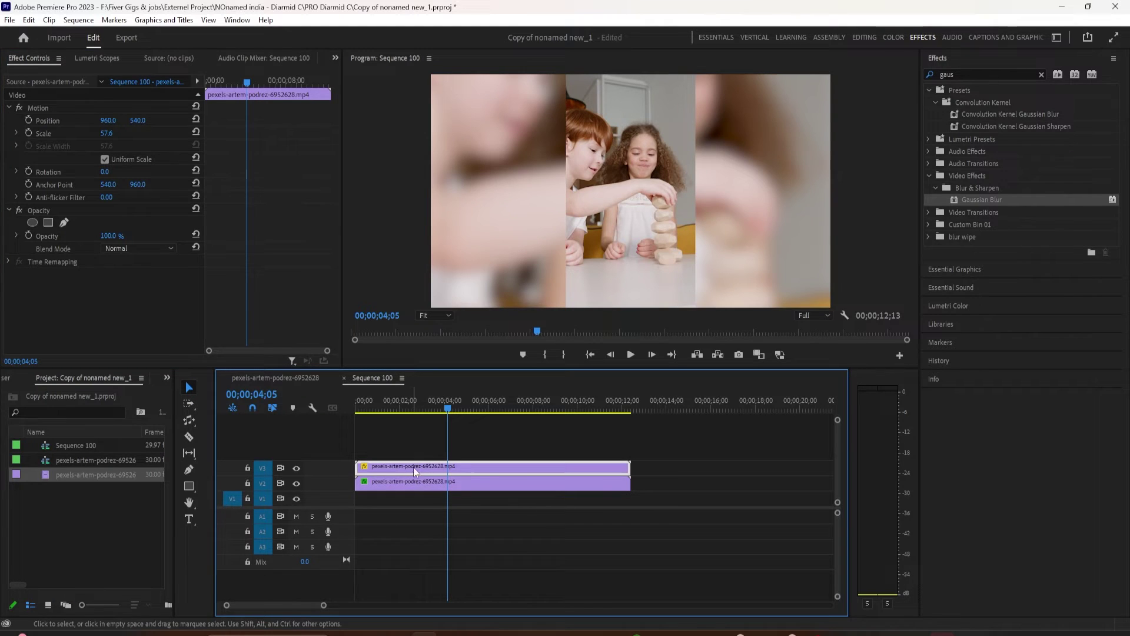
# Step: Apply a Drop Shadow effect to the top V3 vertical clip
pyautogui.doubleClick(948, 74)
pyautogui.write('drop')
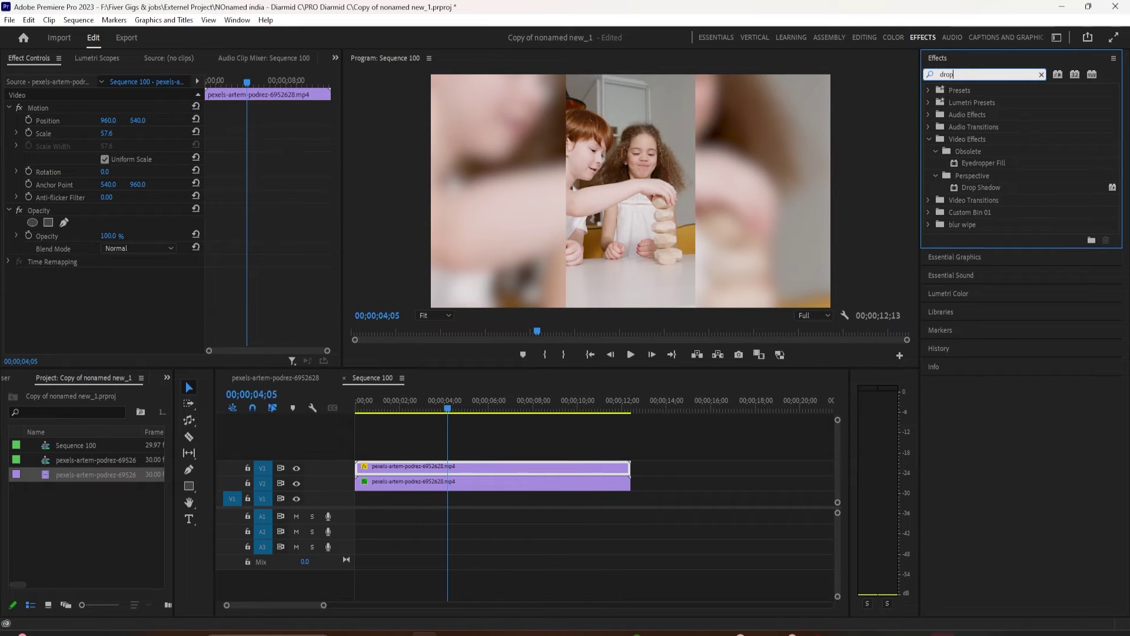
pyautogui.moveTo(982, 189); pyautogui.dragTo(463, 466)
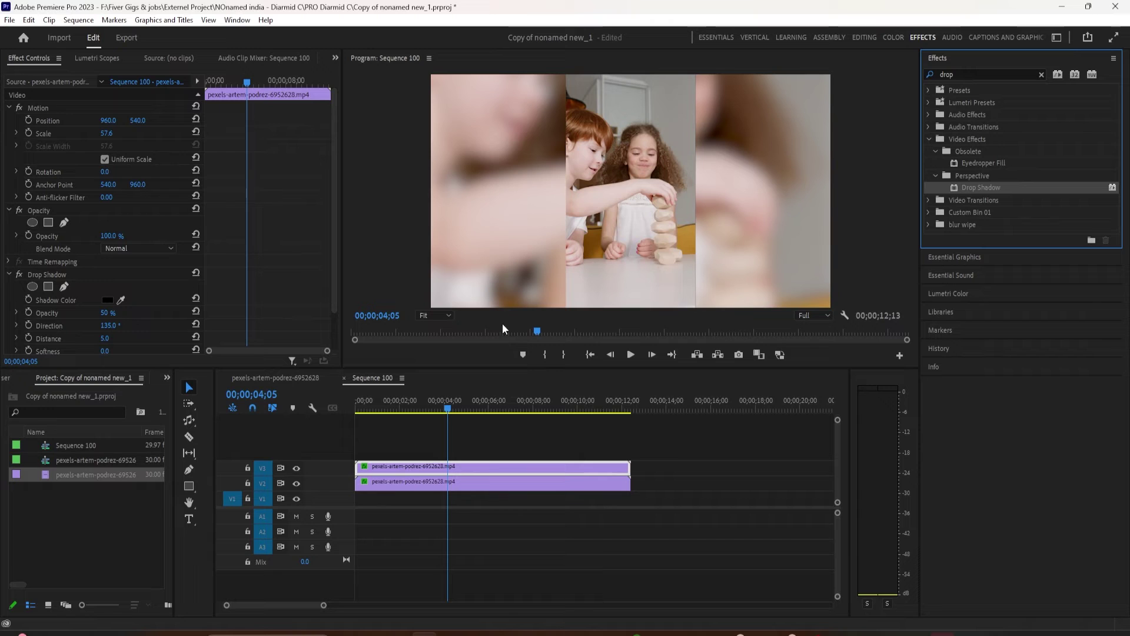
pyautogui.scroll(-2, 221, 291)
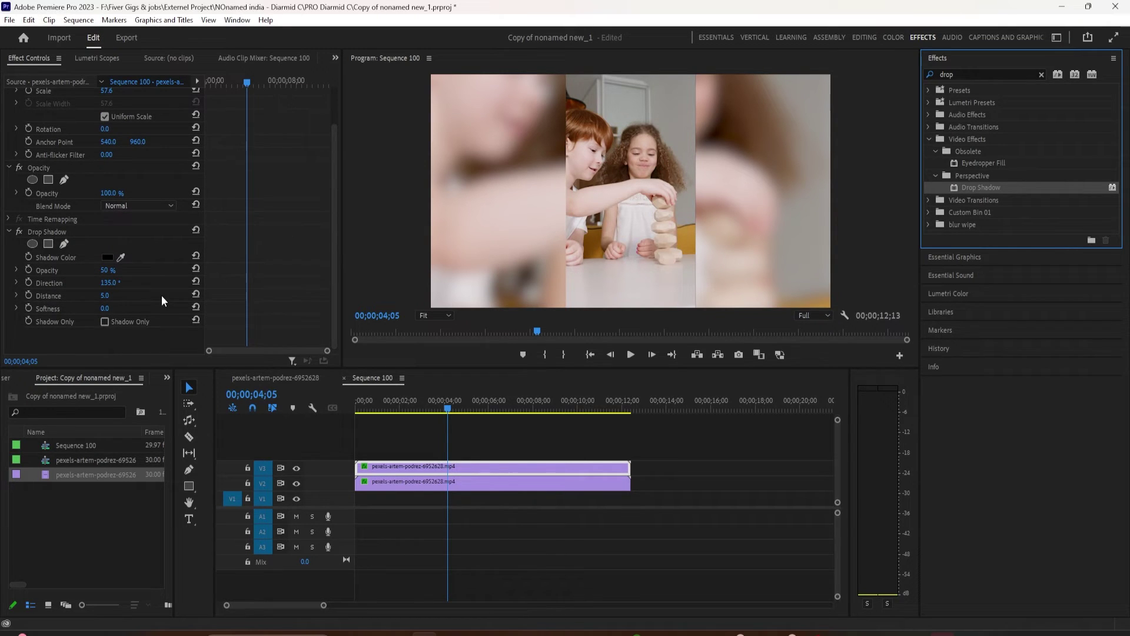
pyautogui.scroll(2, 103, 283)
# Step: Re-enter the background copy's Gaussian Blur Blurriness as 57
pyautogui.scroll(-2, 100, 300)
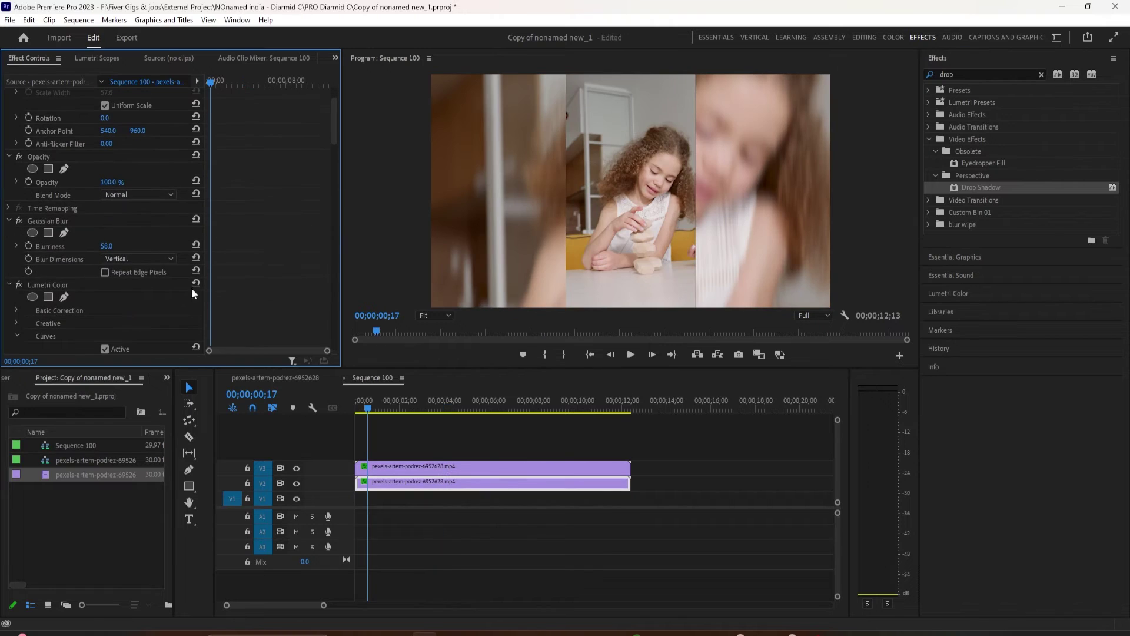
pyautogui.click(37, 220)
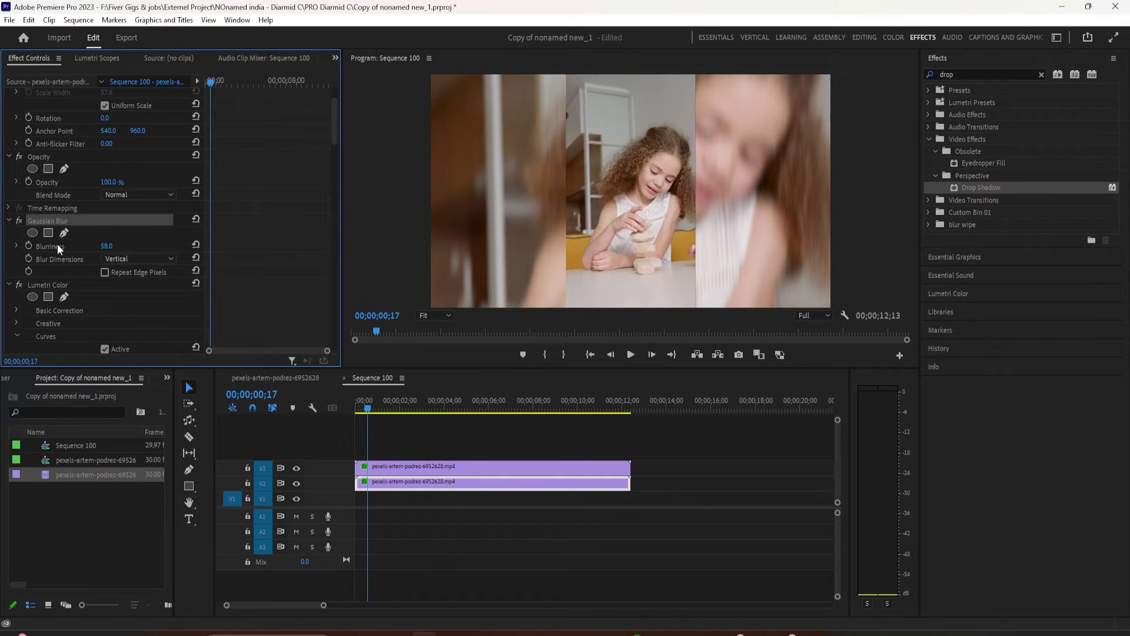
pyautogui.click(103, 248)
pyautogui.write('5')
pyautogui.press('Return')
# Step: Expand the Lumetri Color Basic Correction section
pyautogui.scroll(-1, 200, 253)
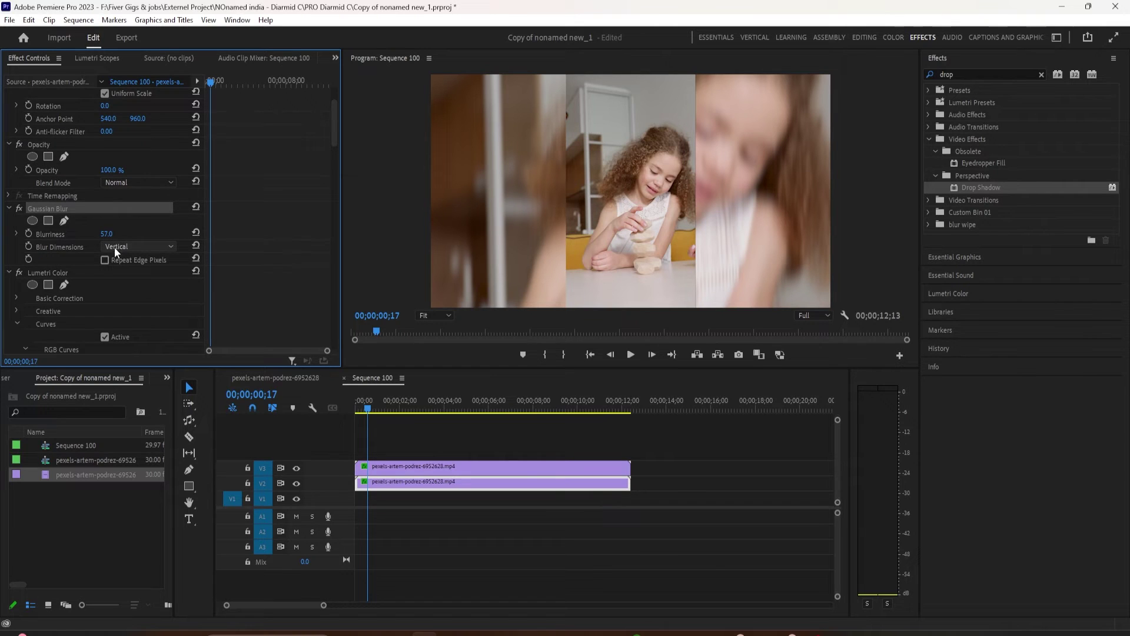
pyautogui.scroll(-5, 122, 284)
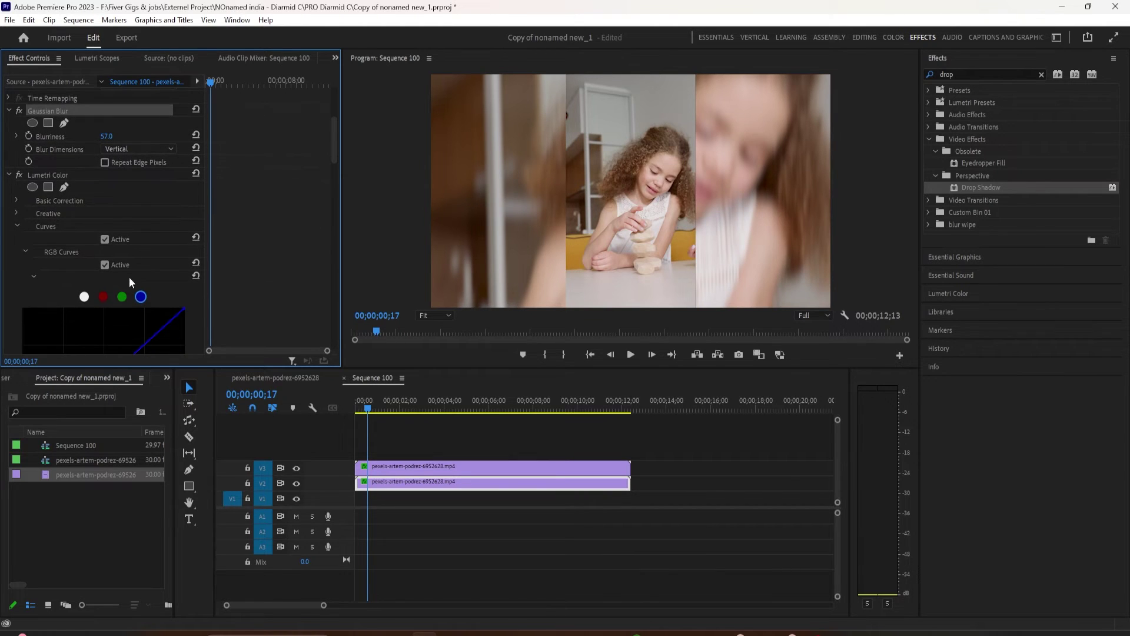
pyautogui.scroll(-1, 106, 262)
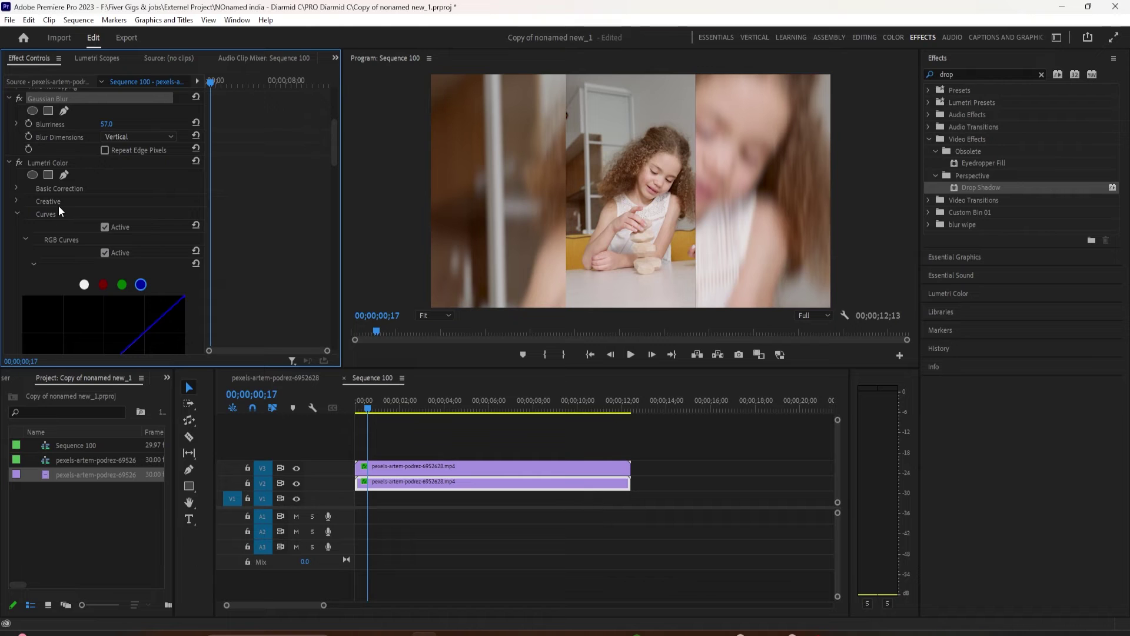
pyautogui.click(15, 188)
# Step: Drag the Lumetri Exposure value down to -4.7 to darken the blurred background copy
pyautogui.scroll(-2, 126, 253)
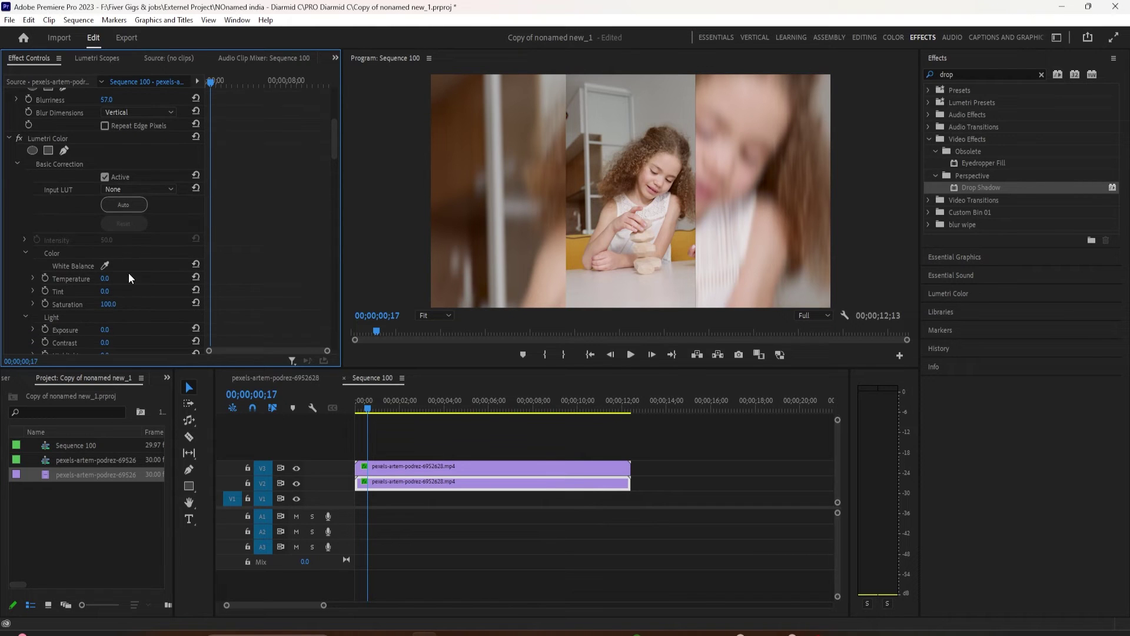
pyautogui.moveTo(105, 330); pyautogui.dragTo(81, 329)
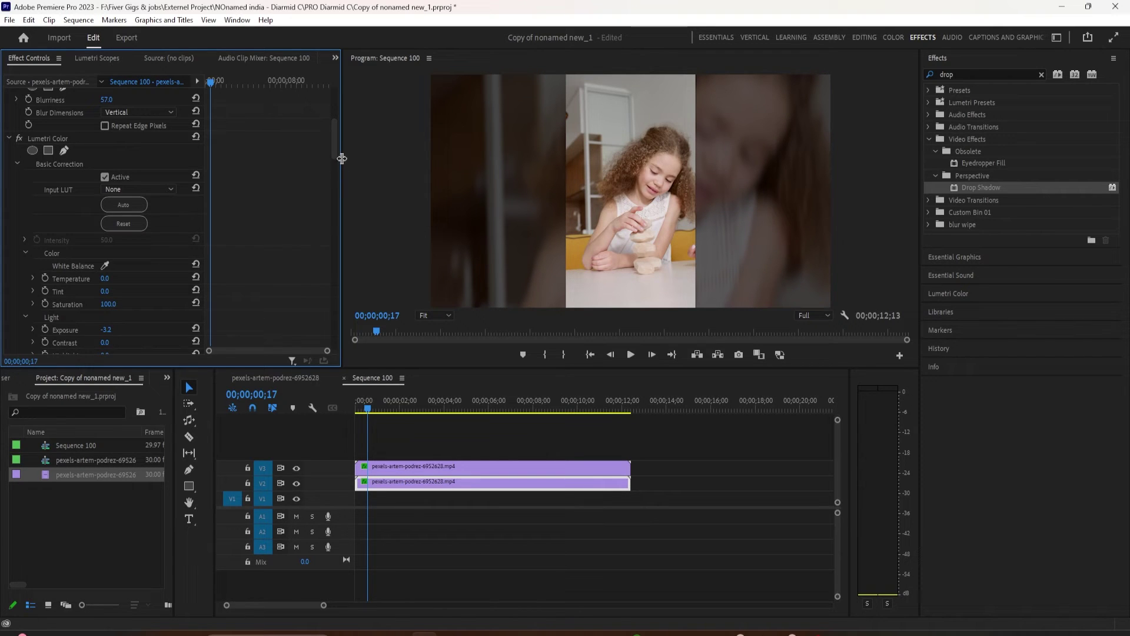
pyautogui.moveTo(336, 150); pyautogui.dragTo(336, 169)
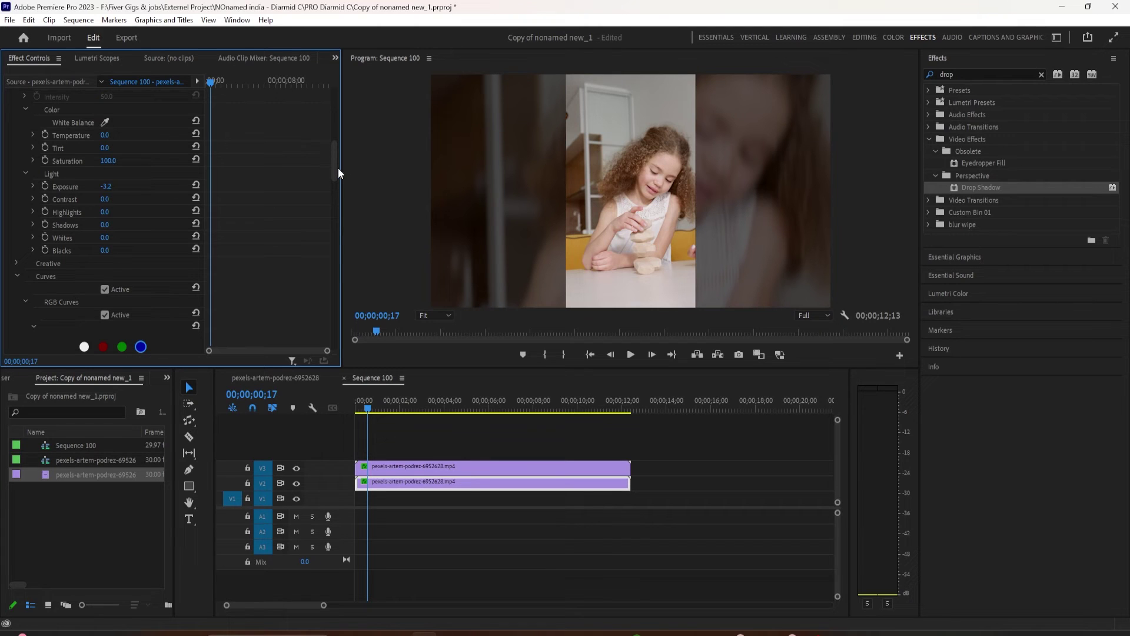
pyautogui.scroll(-5, 176, 196)
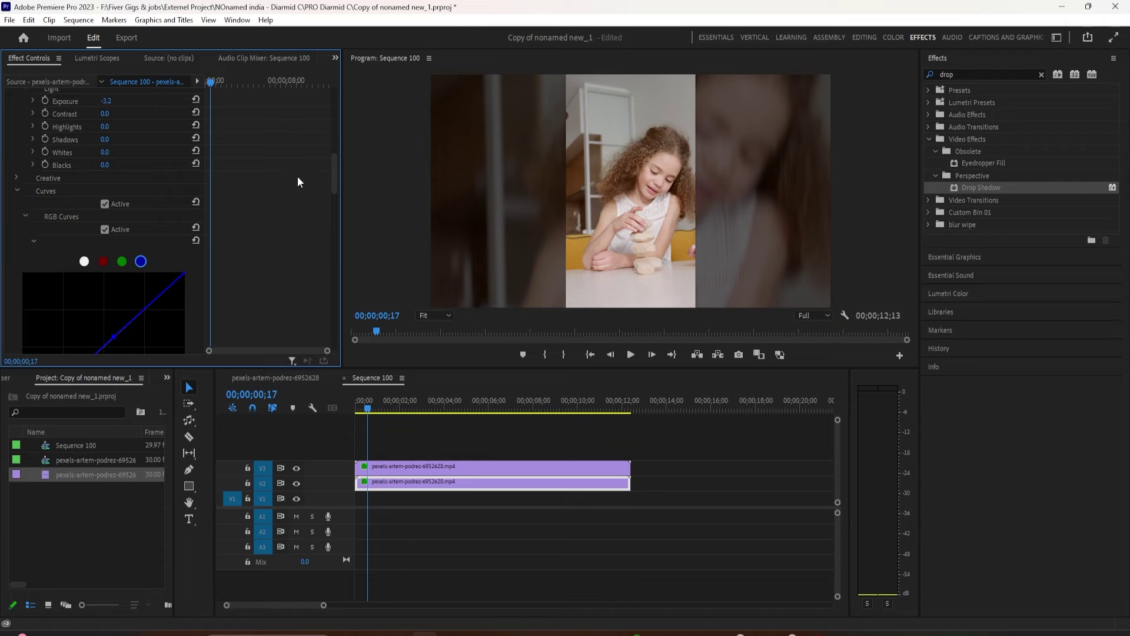
pyautogui.scroll(-1, 92, 164)
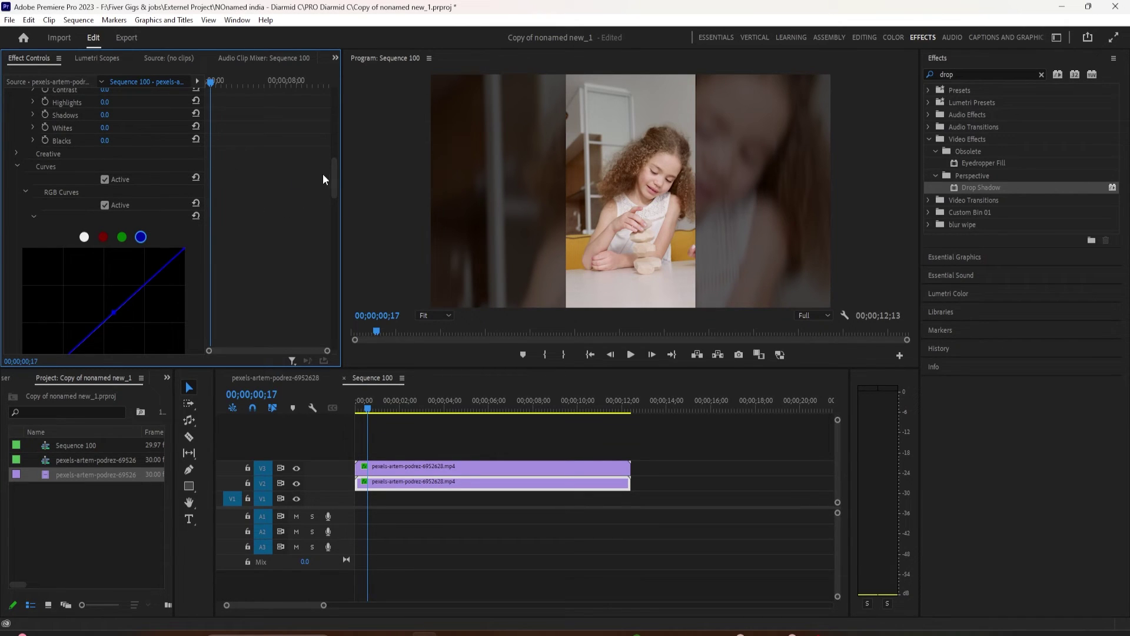
pyautogui.scroll(10, 337, 171)
pyautogui.scroll(-1, 182, 235)
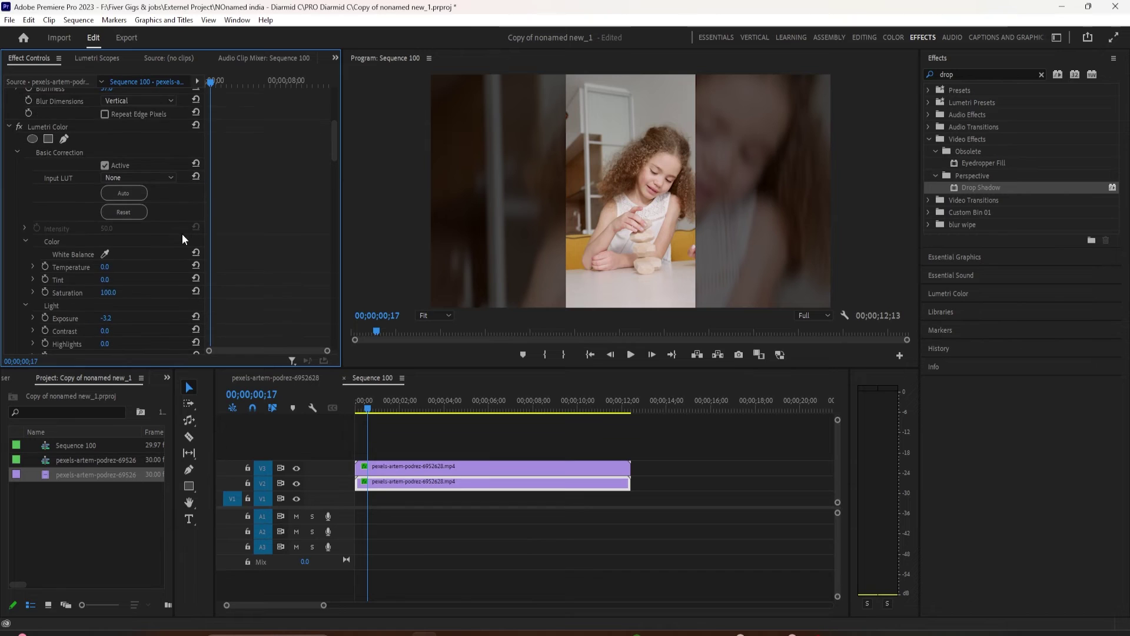
pyautogui.scroll(-1, 182, 235)
pyautogui.moveTo(106, 293); pyautogui.dragTo(344, 201)
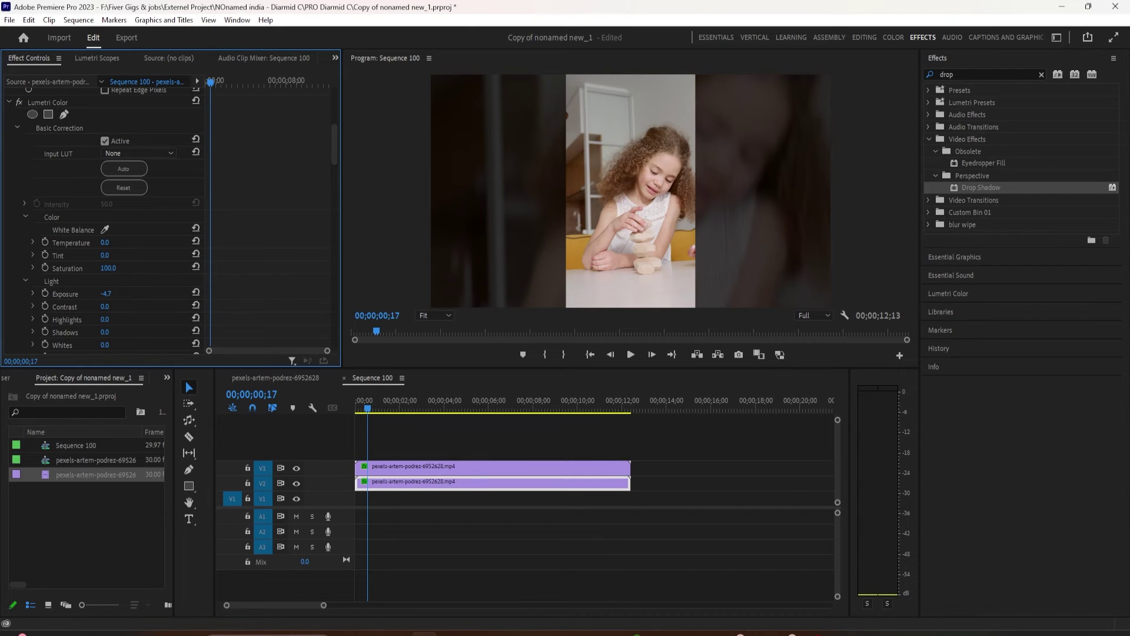
pyautogui.scroll(-10, 337, 171)
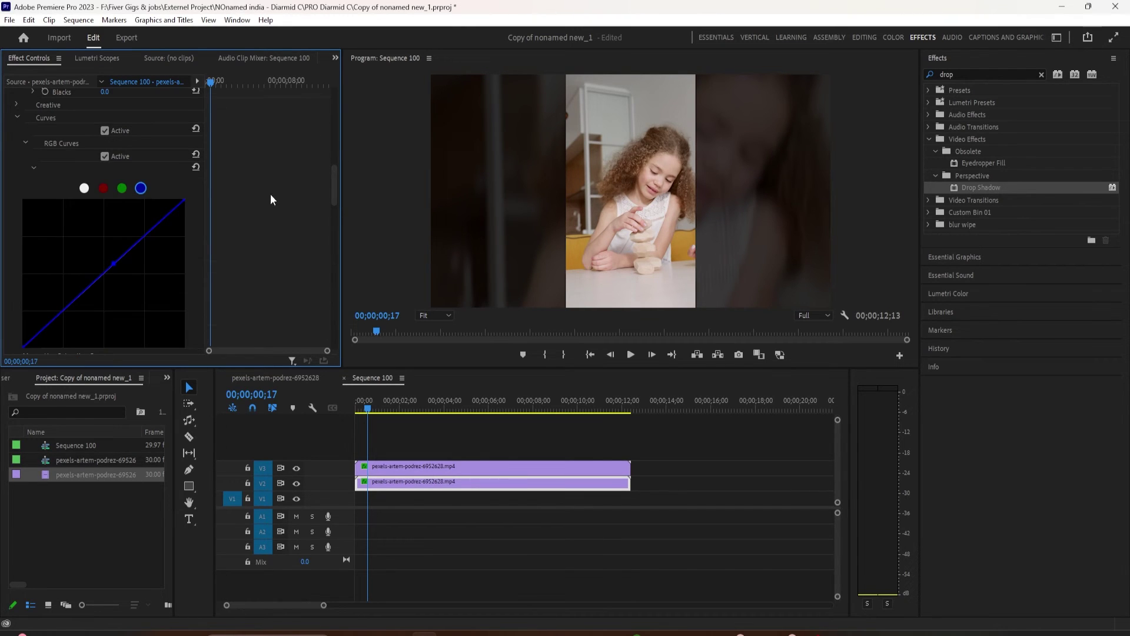
# Step: Raise the blue channel in RGB Curves to tint the background deep blue
pyautogui.moveTo(113, 263); pyautogui.dragTo(88, 233)
pyautogui.moveTo(81, 215); pyautogui.dragTo(54, 252)
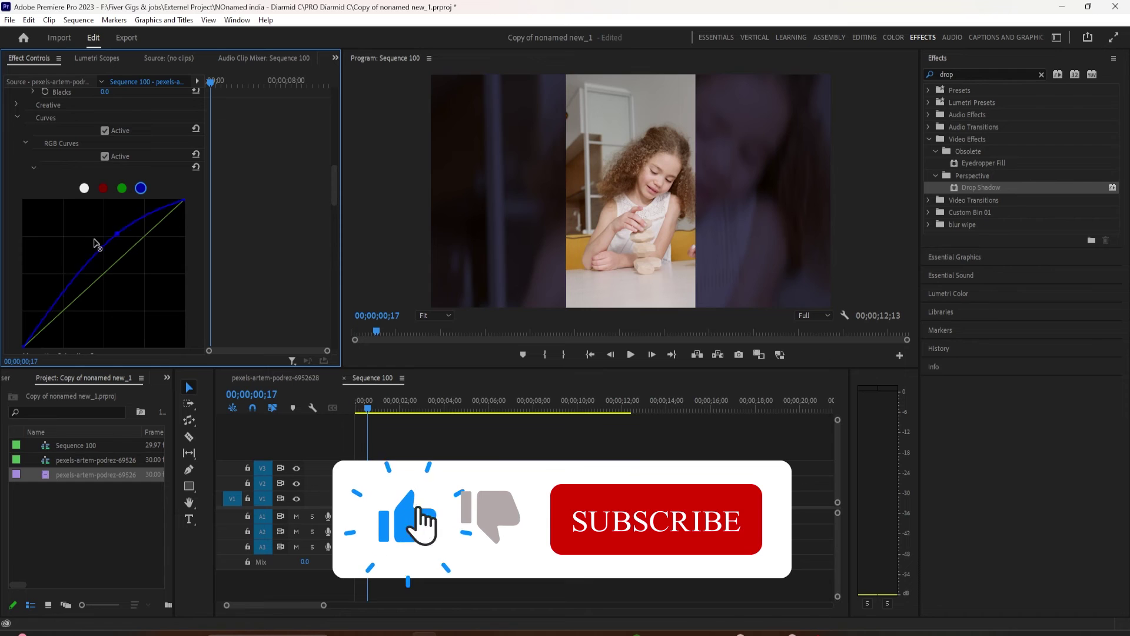
pyautogui.scroll(1, 175, 235)
pyautogui.scroll(8, 118, 218)
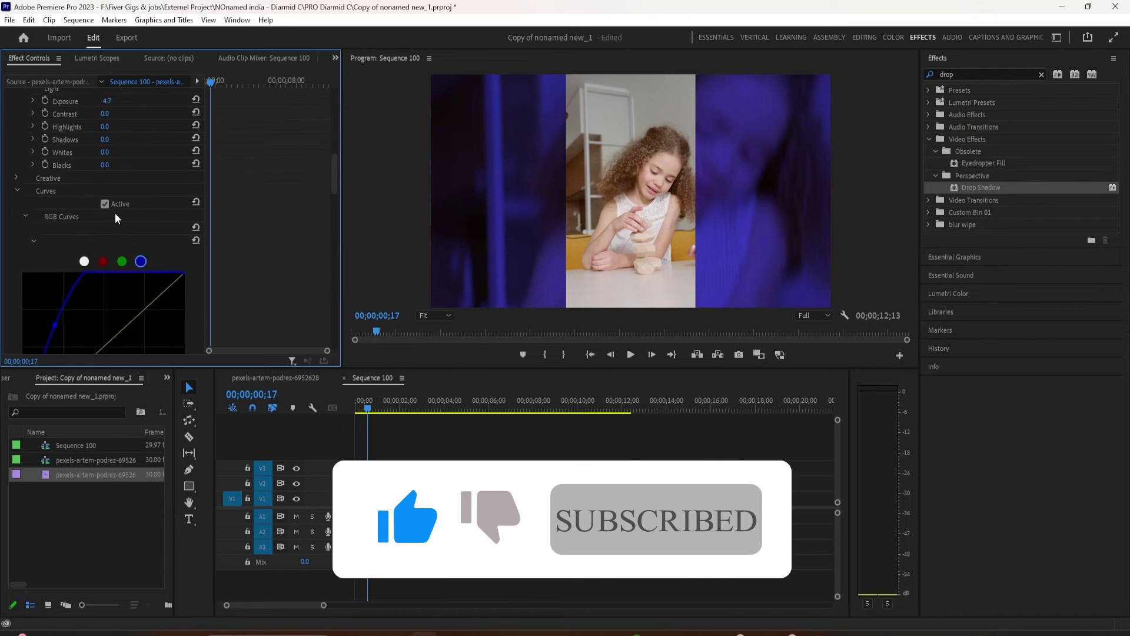
pyautogui.scroll(3, 104, 186)
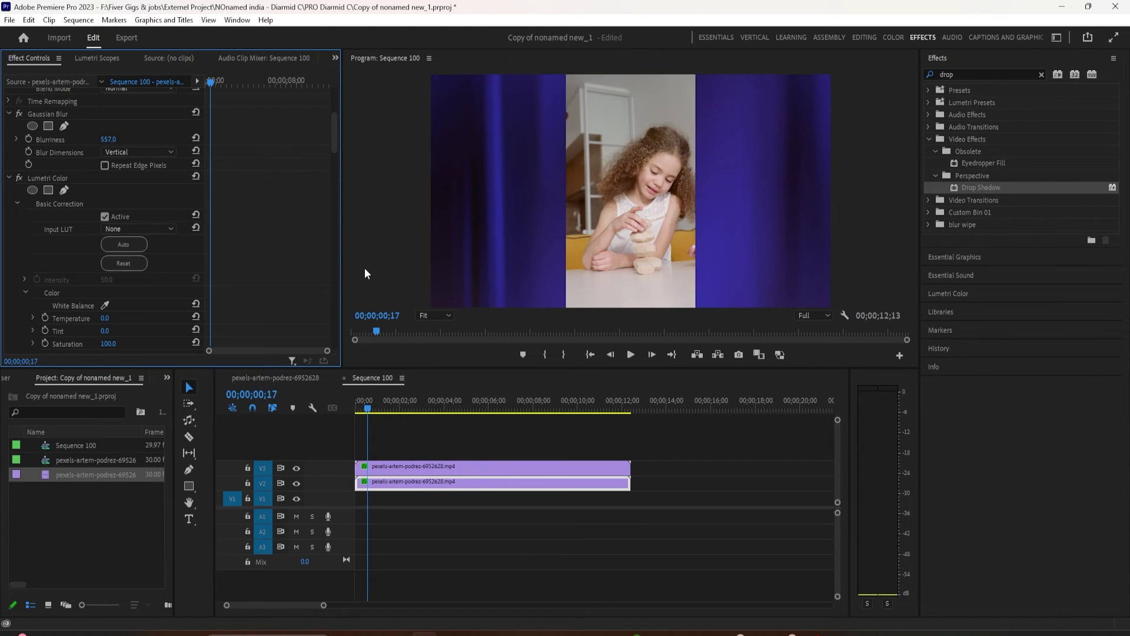
# Step: Preview playback, then return to 00;00;00;00 and add a frame hold to the clip
pyautogui.press('space')
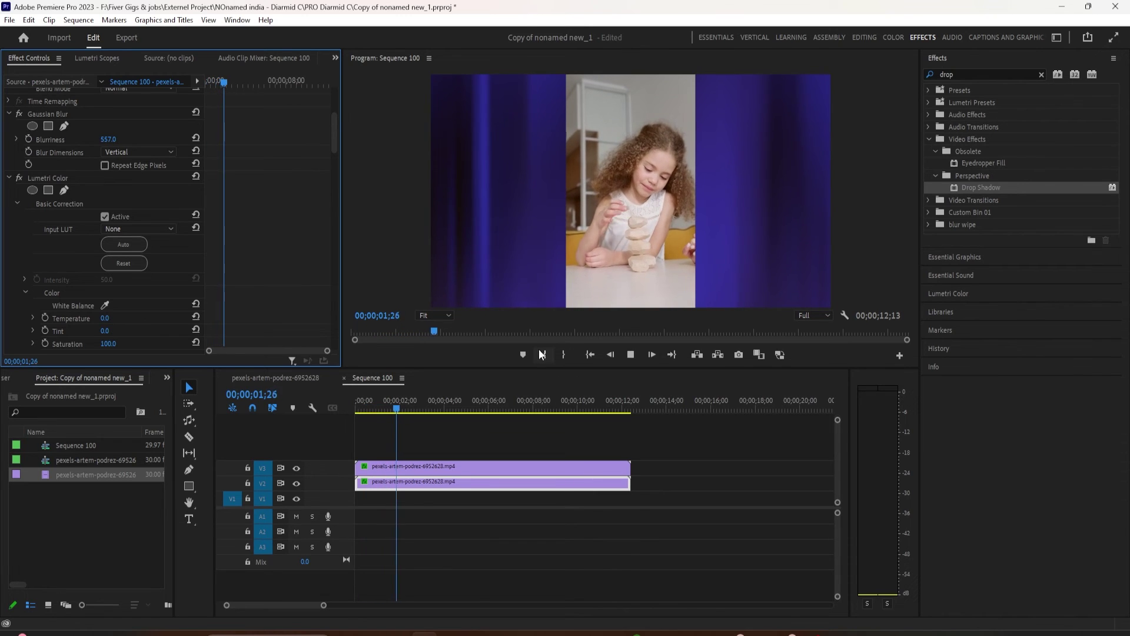
pyautogui.press('space')
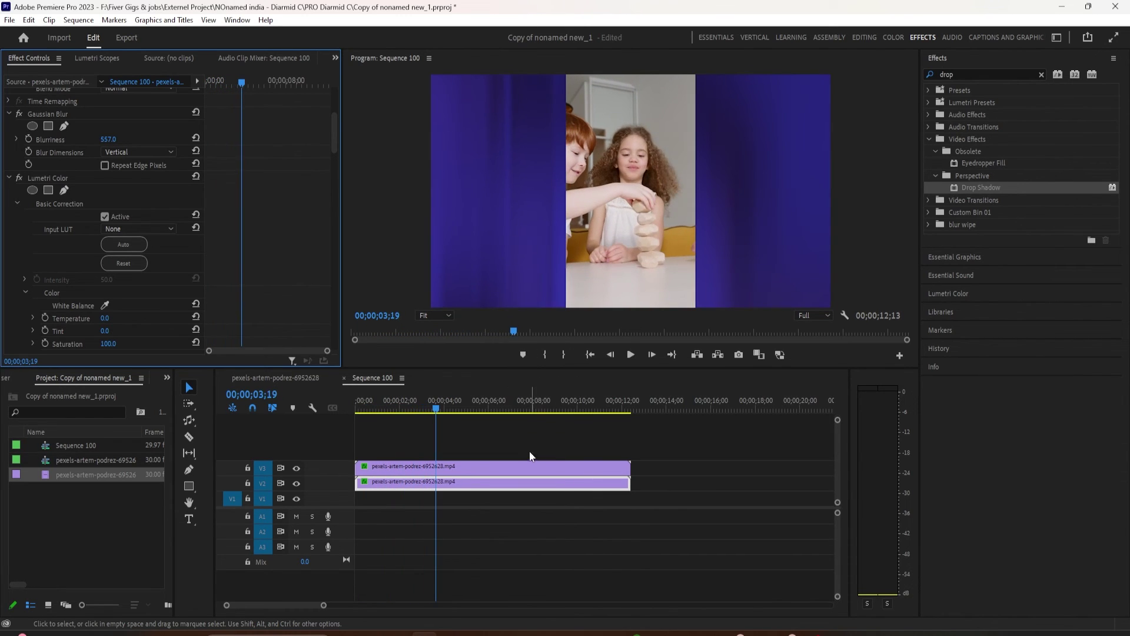
pyautogui.rightClick(481, 481)
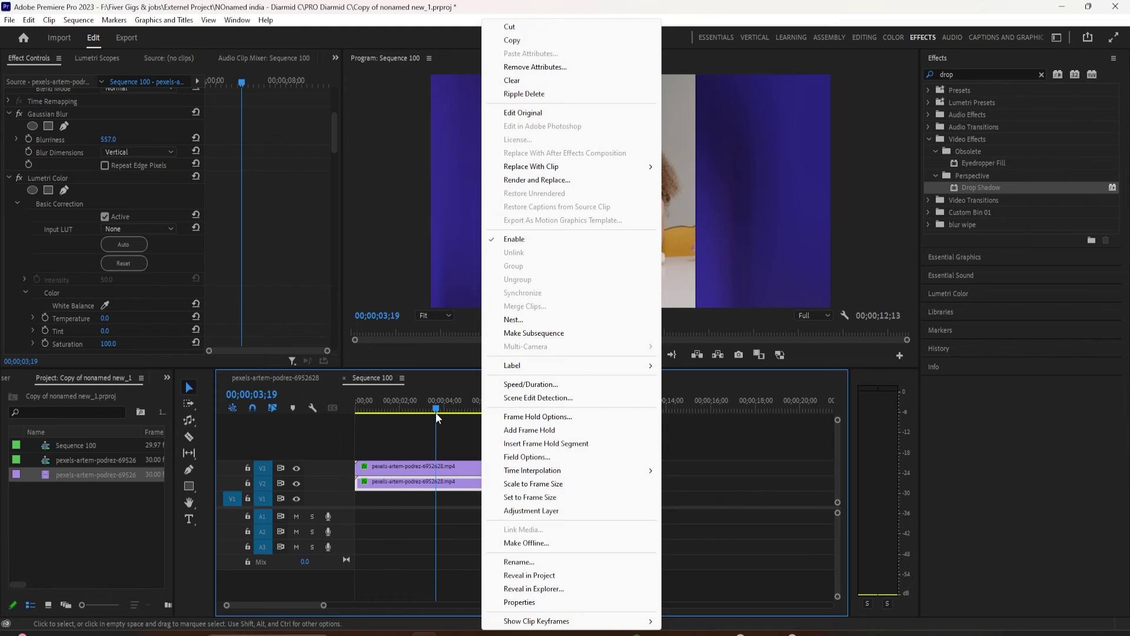
pyautogui.click(357, 408)
pyautogui.rightClick(373, 478)
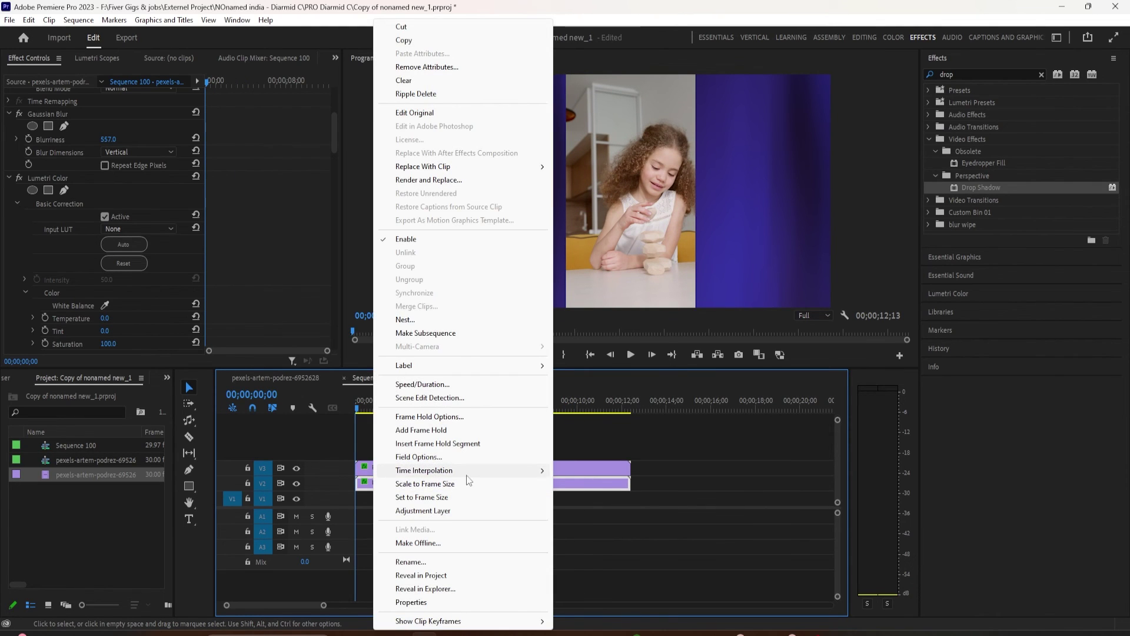
pyautogui.click(410, 430)
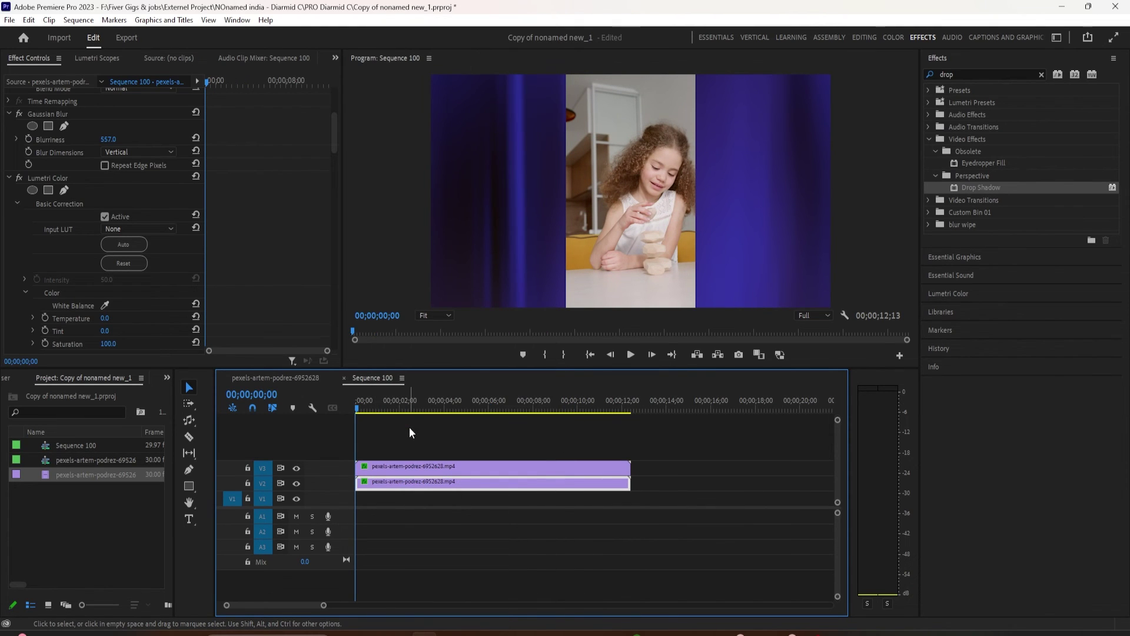